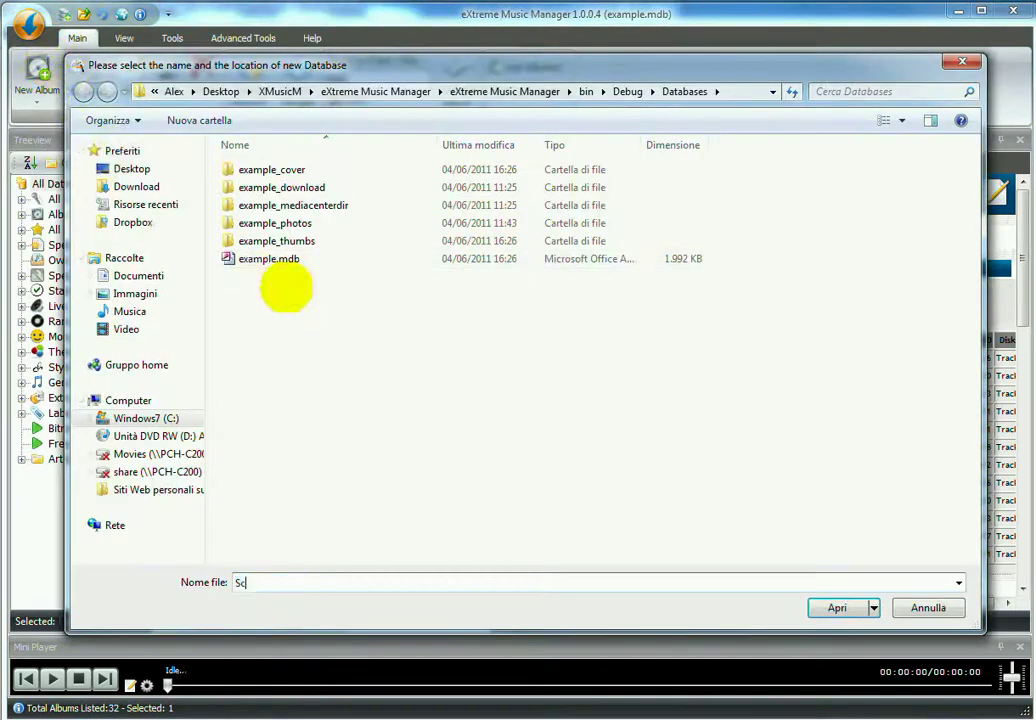
# - Create a new database named Scan test in the Databases folder and show its statistics
pyautogui.write('Scan test')
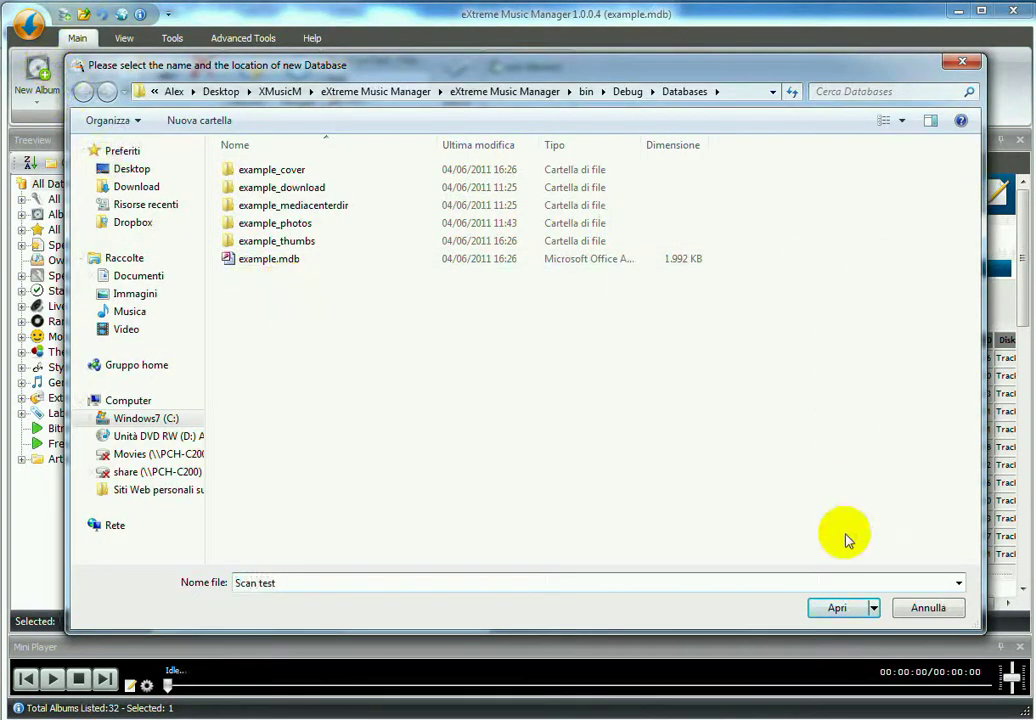
pyautogui.click(833, 610)
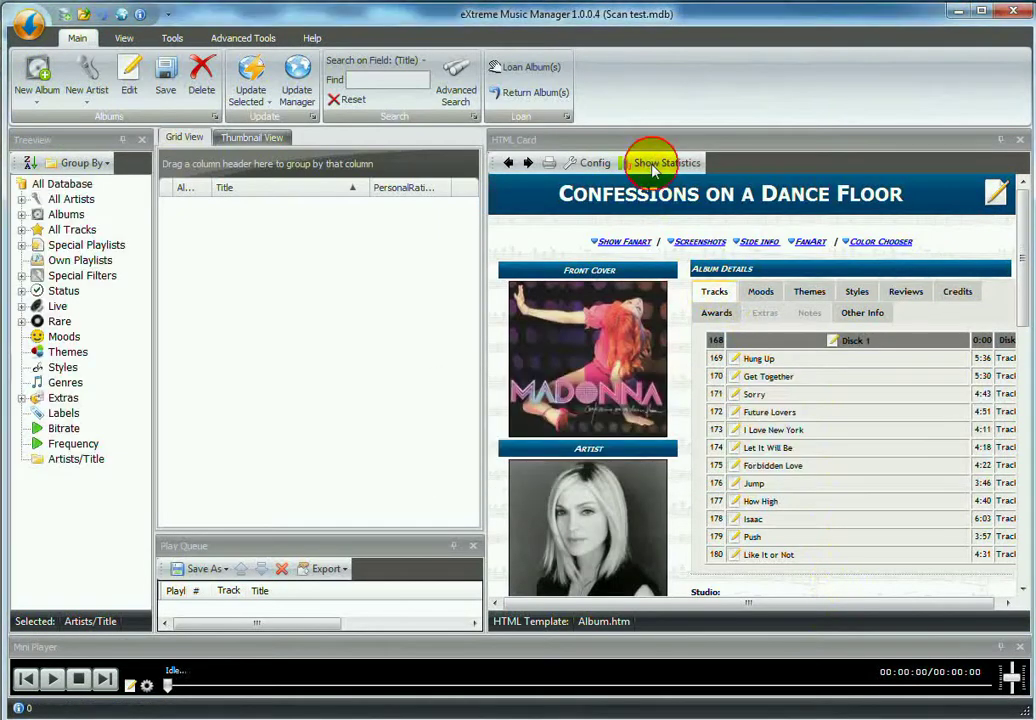
pyautogui.click(652, 168)
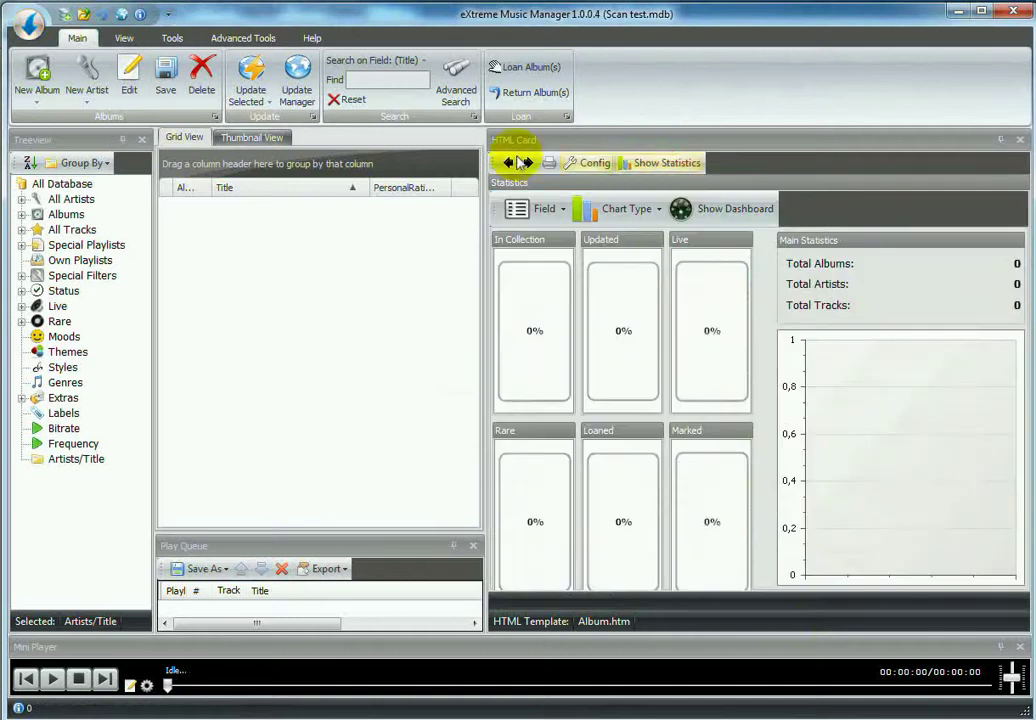
# - Start a hard disk scan for albums and set the music folder to Music Scan Test
pyautogui.click(33, 92)
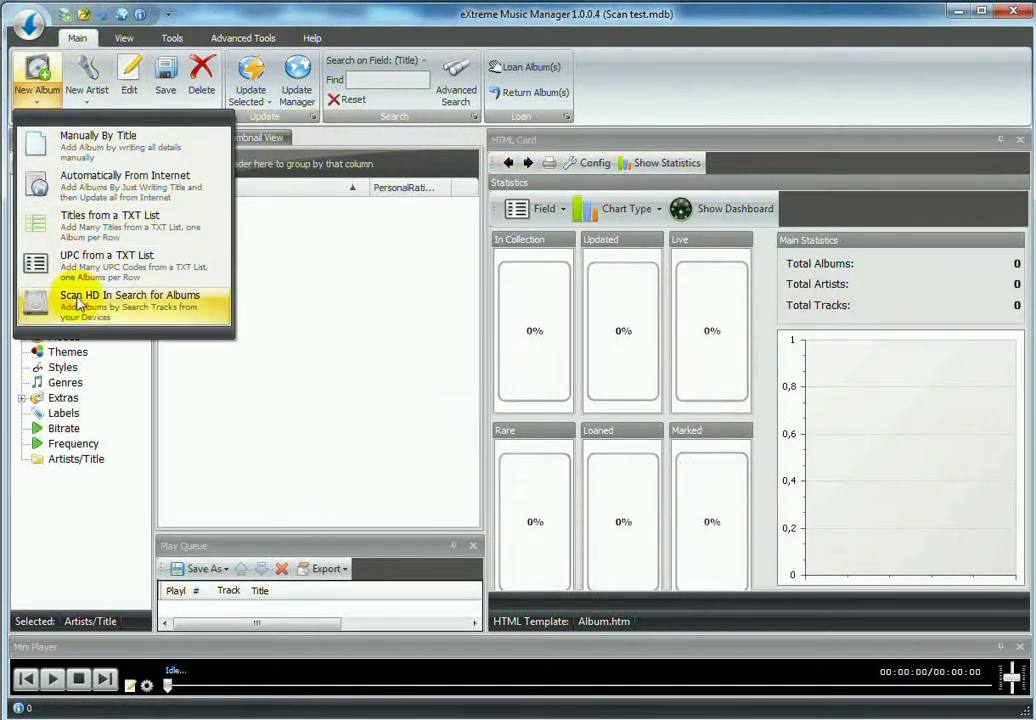
pyautogui.click(186, 313)
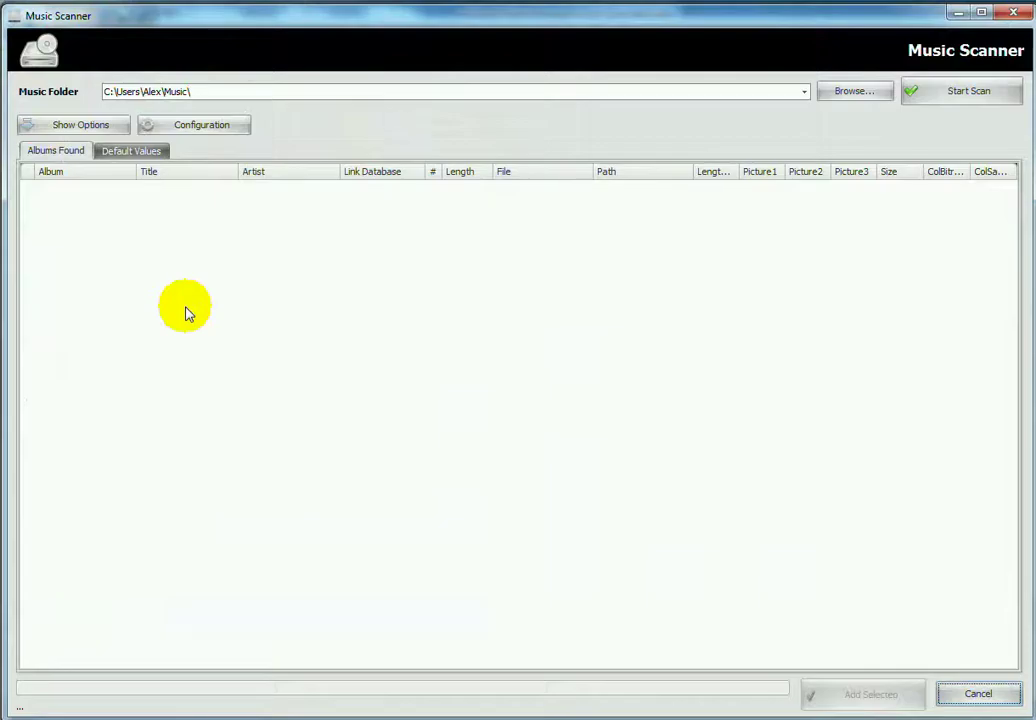
pyautogui.click(858, 93)
pyautogui.doubleClick(660, 695)
pyautogui.press('Return')
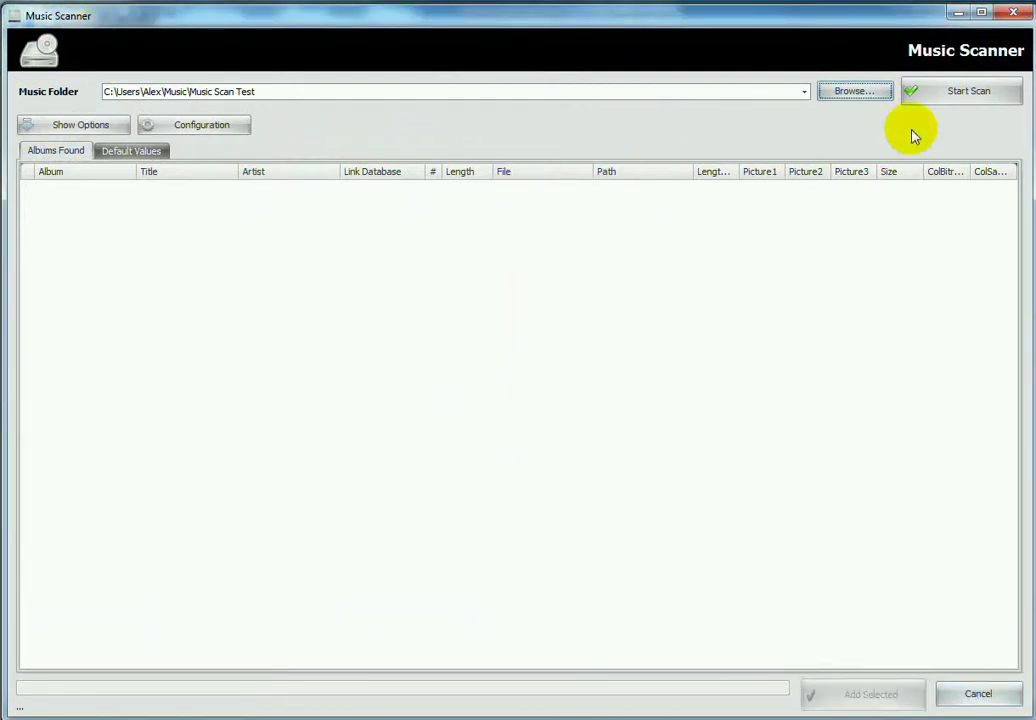
# - Review the scanner's title cleaning options, accept the configuration and start scanning the chosen folder
pyautogui.click(216, 130)
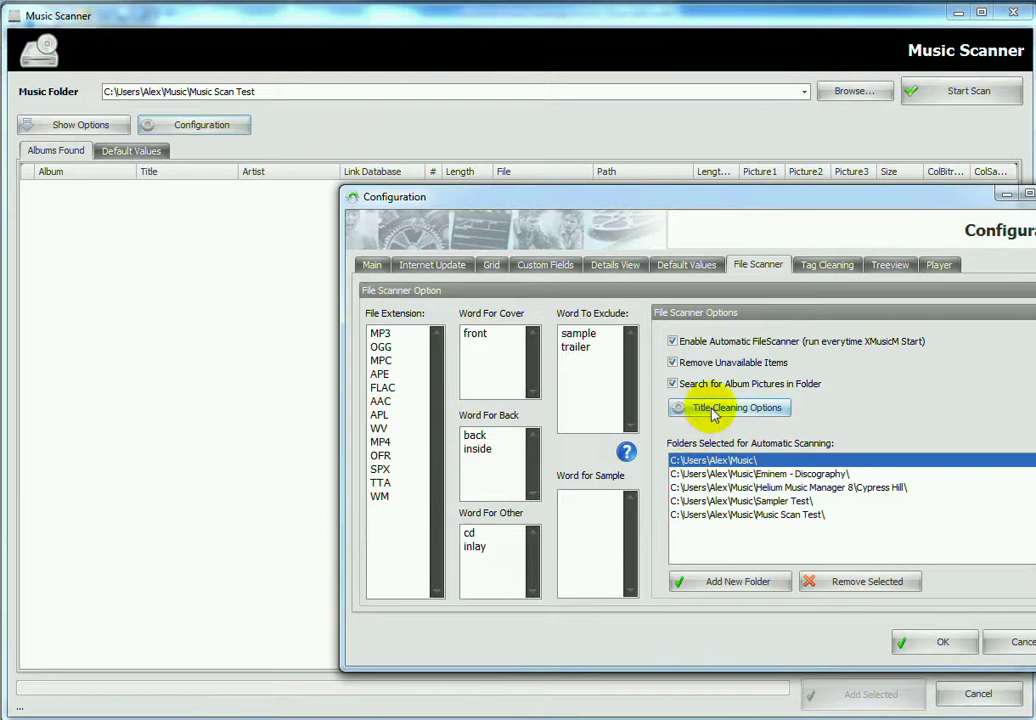
pyautogui.click(736, 410)
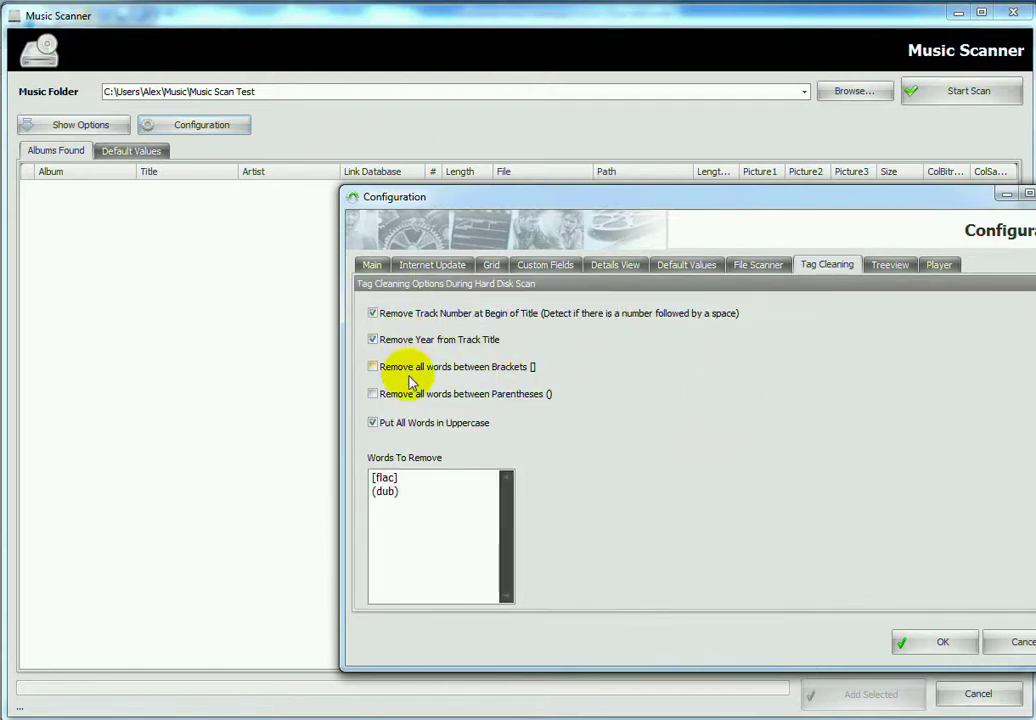
pyautogui.click(927, 638)
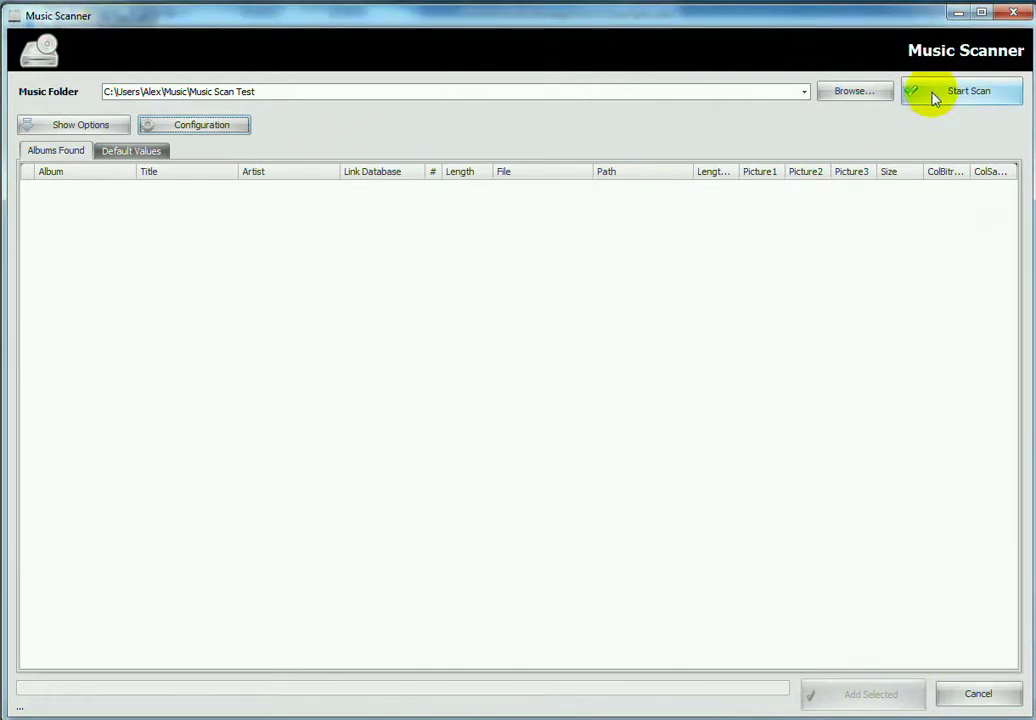
pyautogui.click(940, 94)
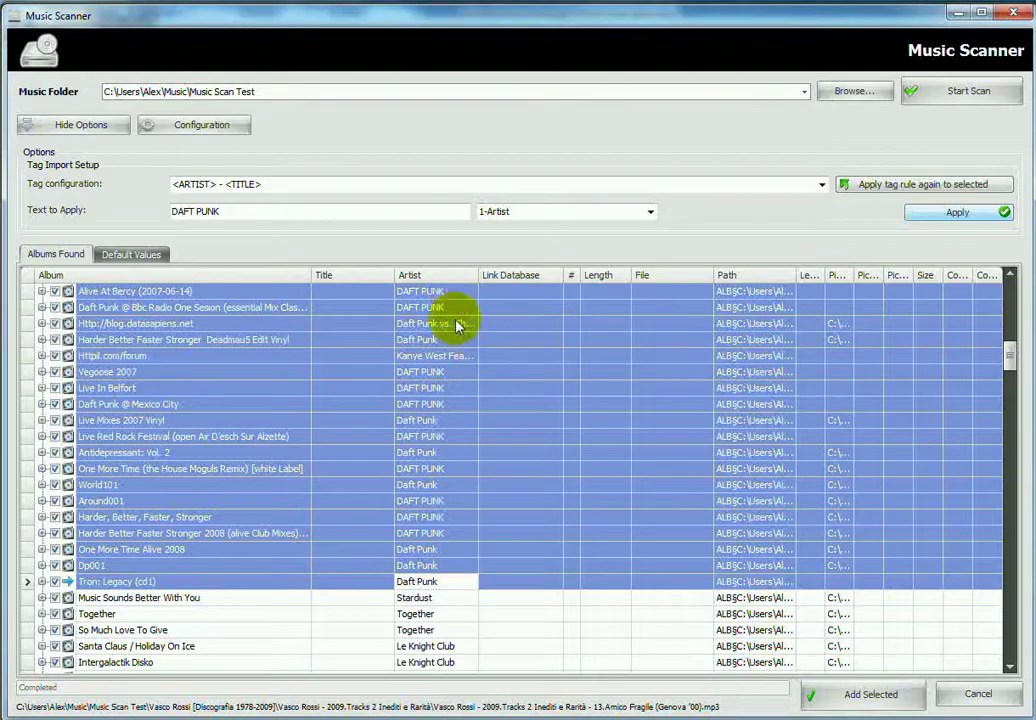
# - Check the tracks of the found album The Fall and set the album's artist to Gorillaz
pyautogui.click(423, 597)
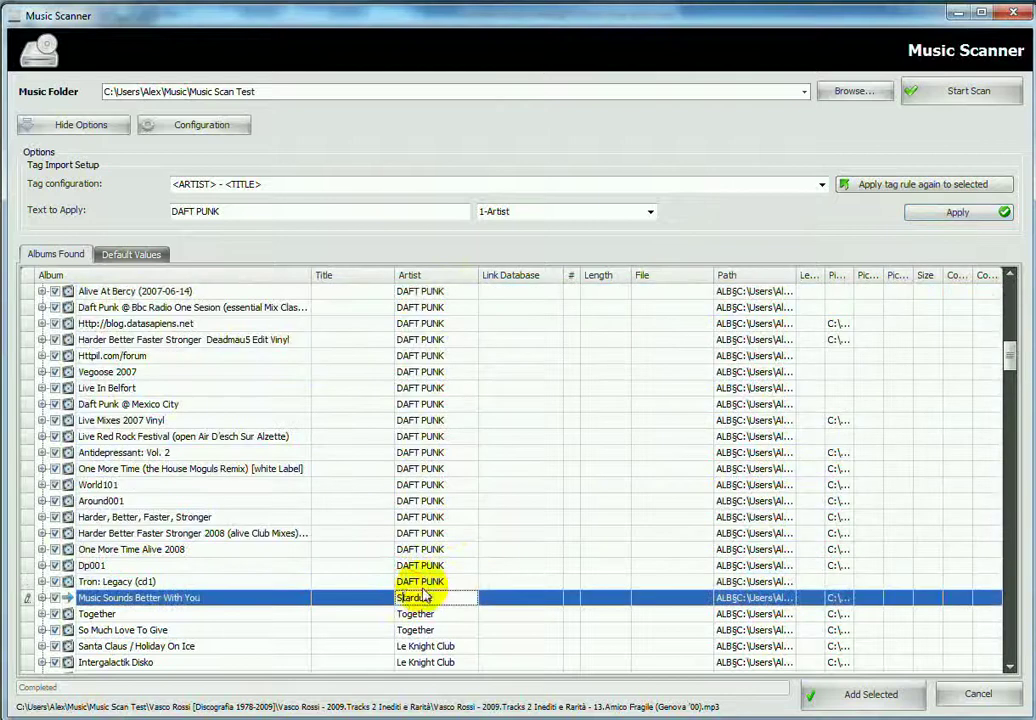
pyautogui.moveTo(1010, 351); pyautogui.dragTo(1011, 406)
pyautogui.click(190, 501)
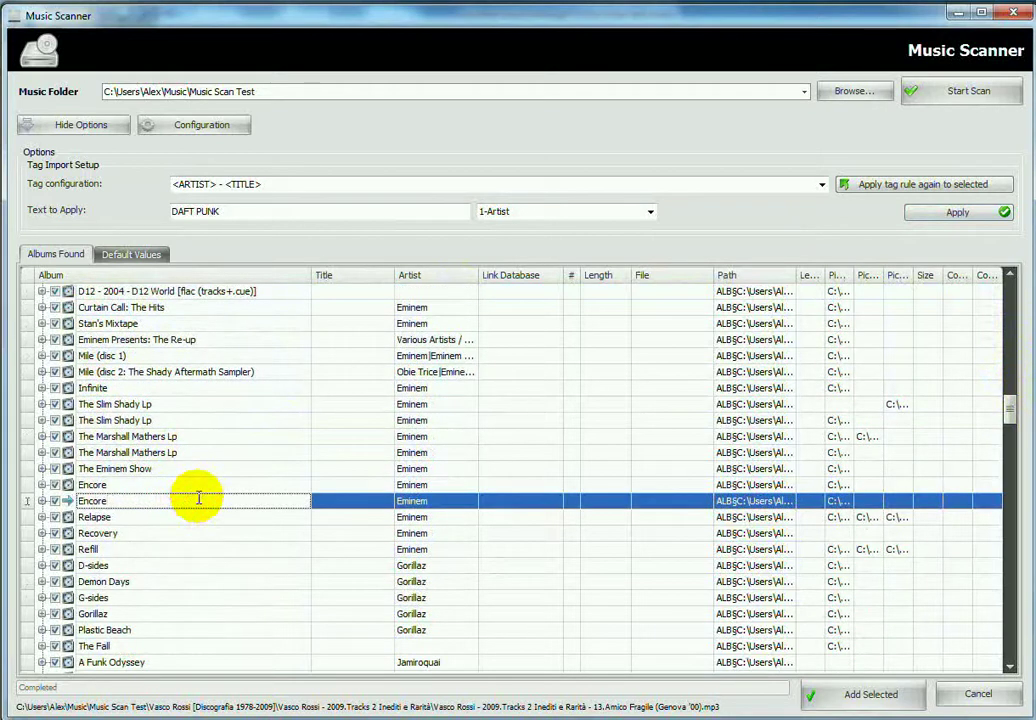
pyautogui.click(424, 648)
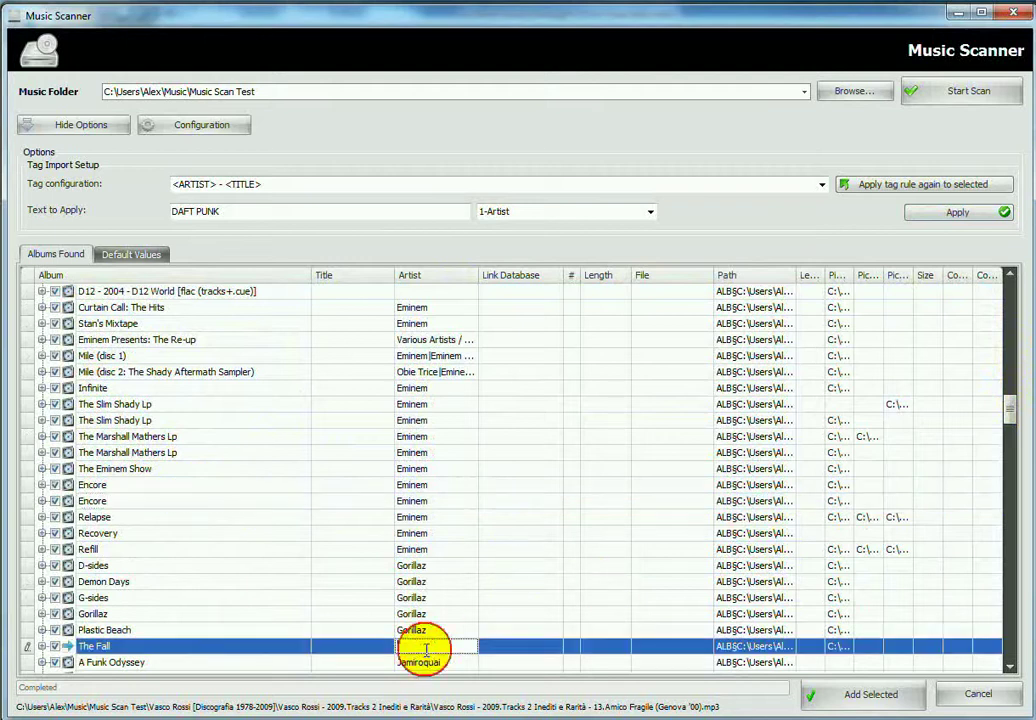
pyautogui.click(42, 646)
pyautogui.click(54, 663)
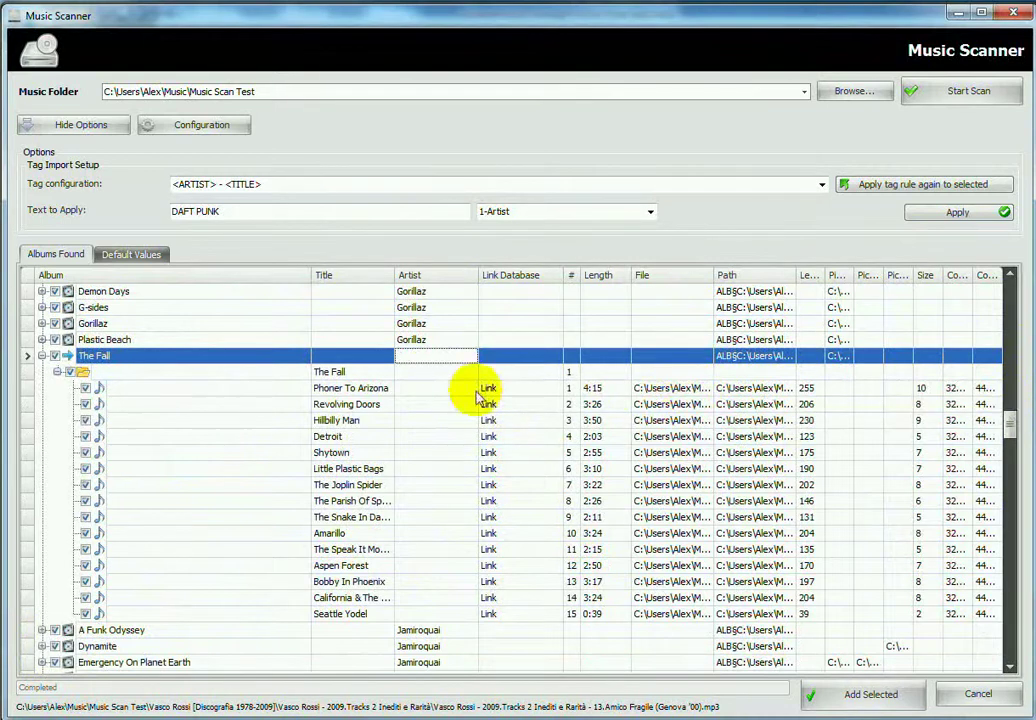
pyautogui.click(432, 357)
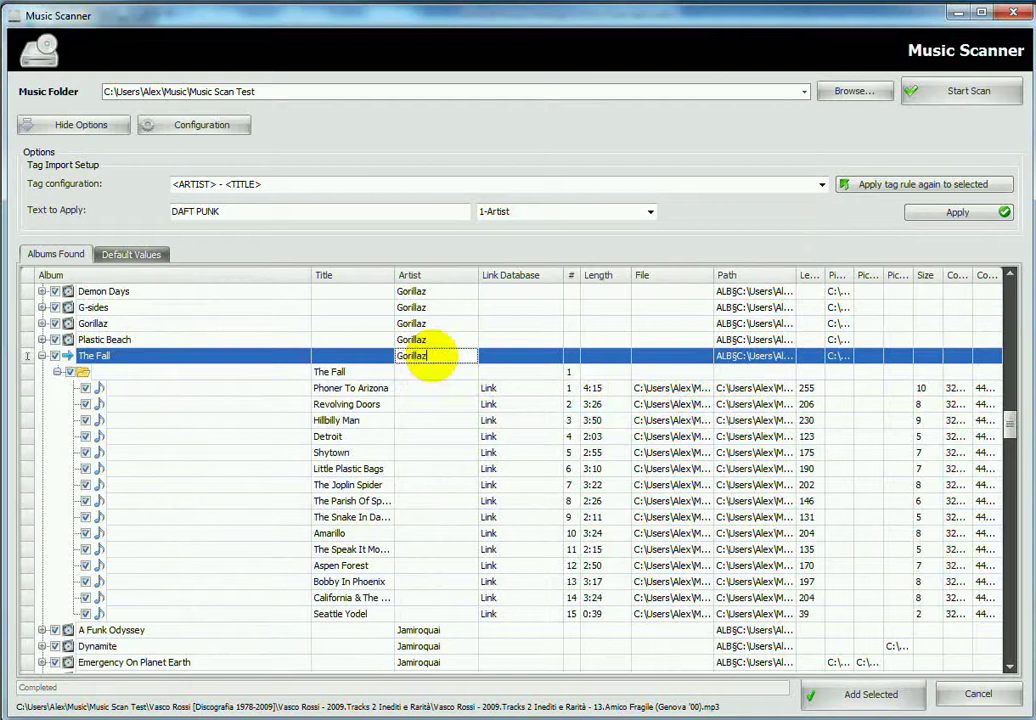
pyautogui.click(41, 356)
# - Copy the artist name Lucio Battisti from the album Emozioni and enter it as the text to apply
pyautogui.scroll(-3, 277, 477)
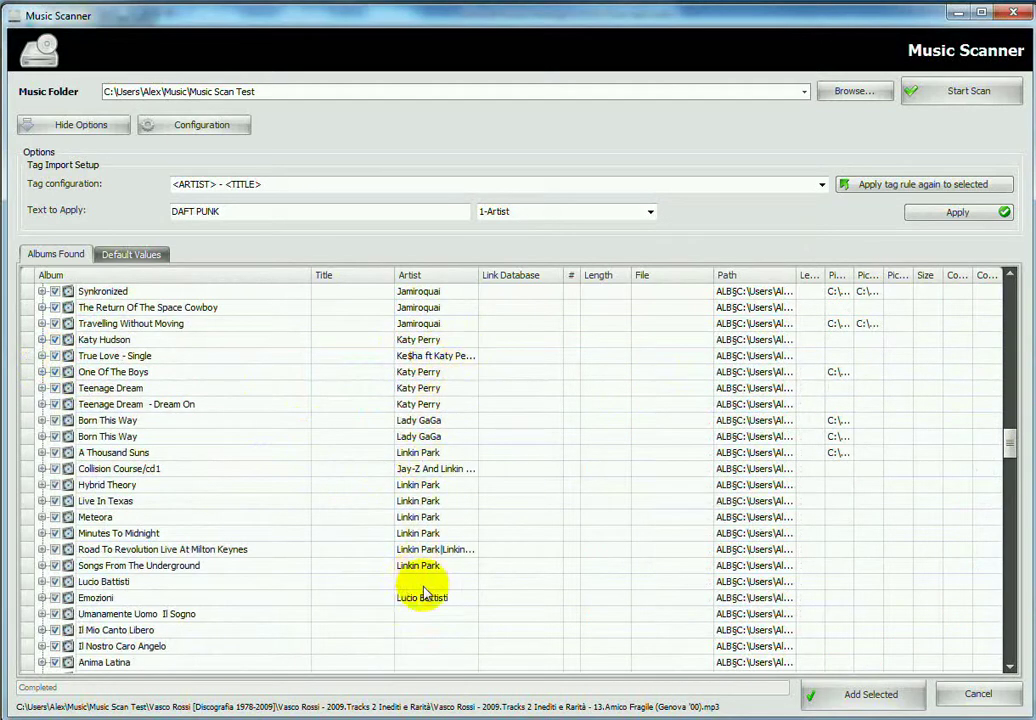
pyautogui.scroll(-4, 420, 580)
pyautogui.click(436, 390)
pyautogui.click(455, 405)
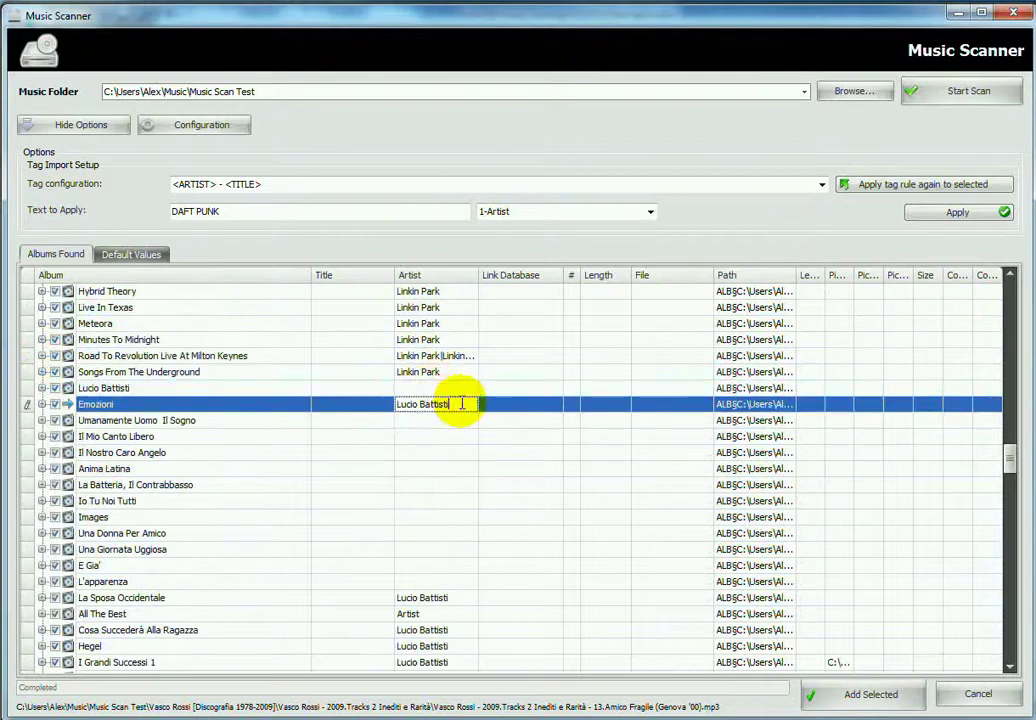
pyautogui.moveTo(455, 405); pyautogui.dragTo(398, 405)
pyautogui.moveTo(275, 210); pyautogui.dragTo(148, 209)
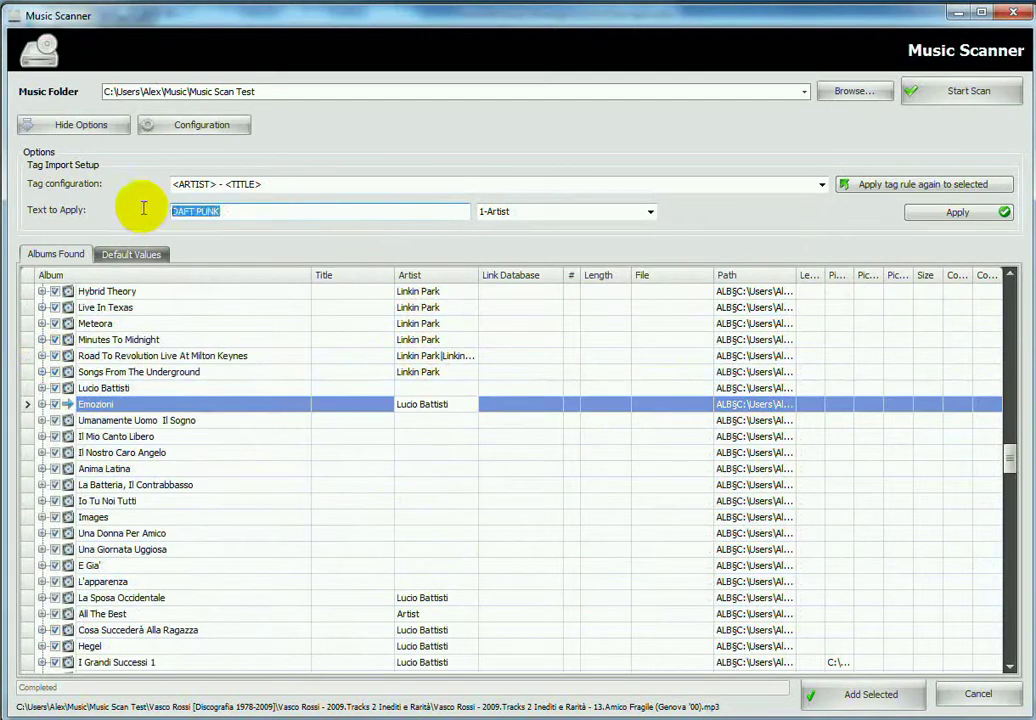
# - Apply Lucio Battisti as artist to all albums from Lucio Battisti through Pensieri Emozioni Cd2
pyautogui.keyDown('ctrl'); pyautogui.click(28, 390); pyautogui.keyUp('ctrl')
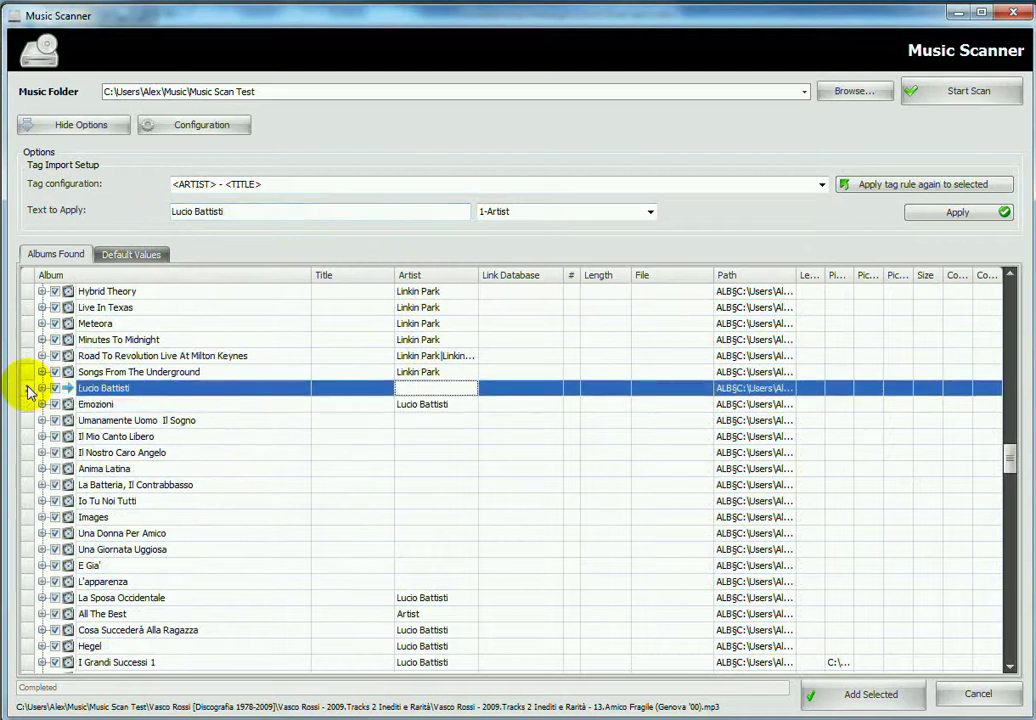
pyautogui.hotkey('shift', 'Down')
pyautogui.hotkey('shift', 'Down')
pyautogui.hotkey('shift', 'Down')
pyautogui.hotkey('shift', 'Down')
pyautogui.hotkey('shift', 'Down')
pyautogui.hotkey('shift', 'Down')
pyautogui.hotkey('shift', 'Down')
pyautogui.hotkey('shift', 'Down')
pyautogui.hotkey('shift', 'Down')
pyautogui.hotkey('shift', 'Down')
pyautogui.hotkey('shift', 'Down')
pyautogui.hotkey('shift', 'Down')
pyautogui.hotkey('shift', 'Up')
pyautogui.hotkey('shift', 'Down')
pyautogui.hotkey('shift', 'Down')
pyautogui.hotkey('shift', 'Down')
pyautogui.hotkey('shift', 'Down')
pyautogui.hotkey('shift', 'Down')
pyautogui.hotkey('shift', 'Down')
pyautogui.hotkey('shift', 'Down')
pyautogui.hotkey('shift', 'Down')
pyautogui.hotkey('shift', 'Down')
pyautogui.hotkey('shift', 'Down')
pyautogui.hotkey('shift', 'Down')
pyautogui.hotkey('shift', 'Down')
pyautogui.hotkey('shift', 'Down')
pyautogui.hotkey('shift', 'Down')
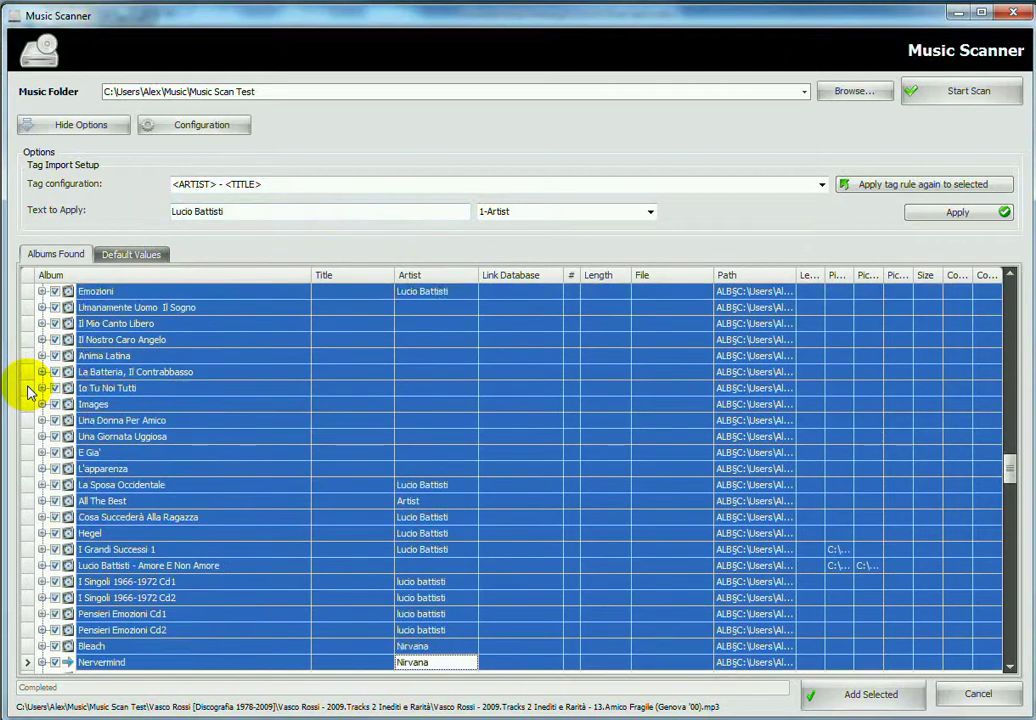
pyautogui.hotkey('shift', 'Up')
pyautogui.hotkey('shift', 'Up')
pyautogui.hotkey('shift', 'Up')
pyautogui.hotkey('shift', 'Up')
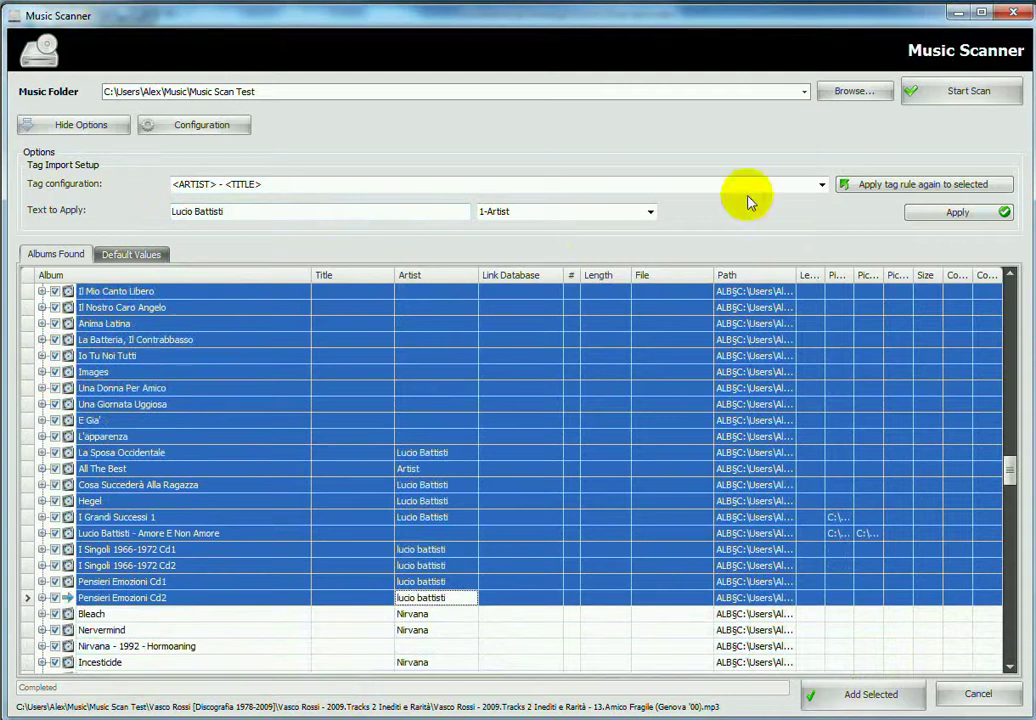
pyautogui.click(922, 215)
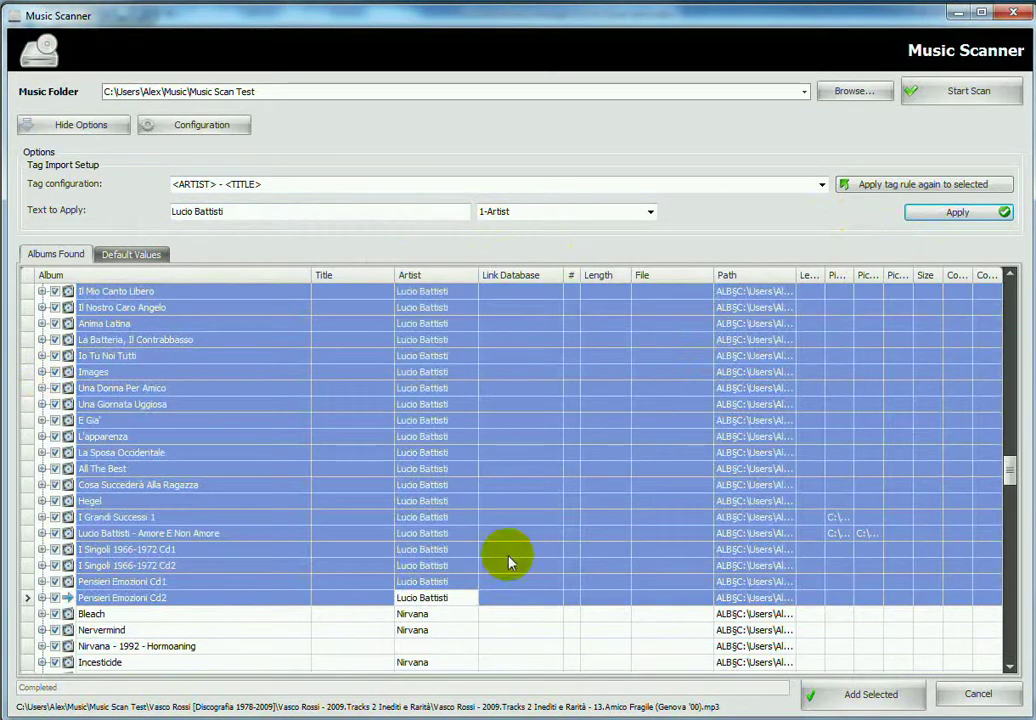
# - Set the artist of Nirvana - 1992 - Hormoaning to Nirvana and add the selected albums to the database
pyautogui.click(452, 646)
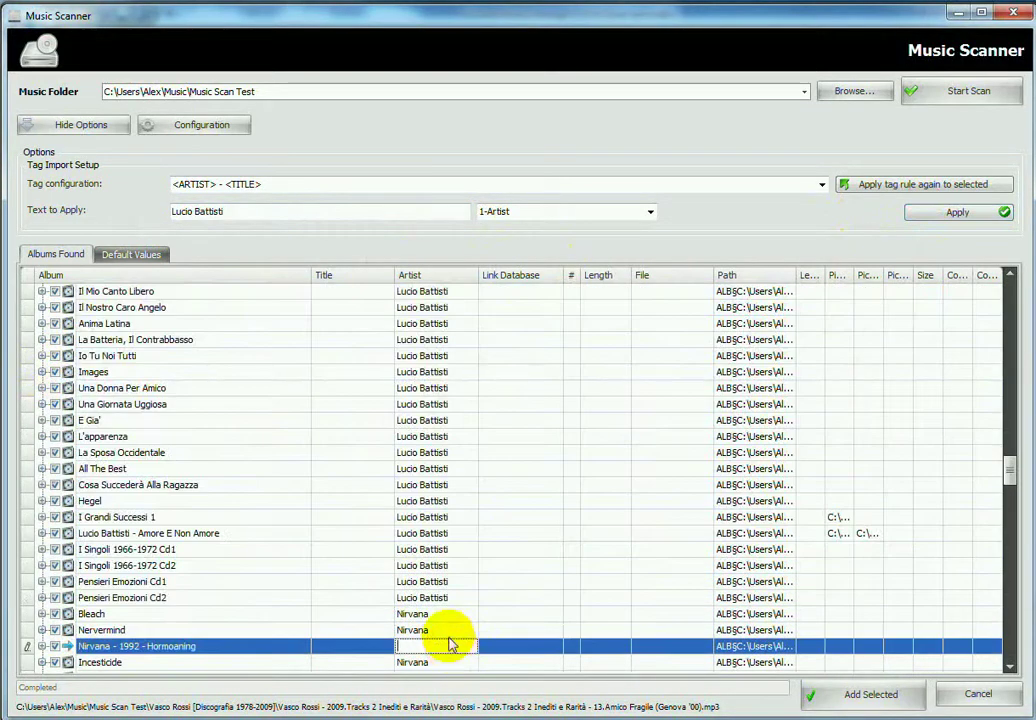
pyautogui.scroll(-6, 1010, 470)
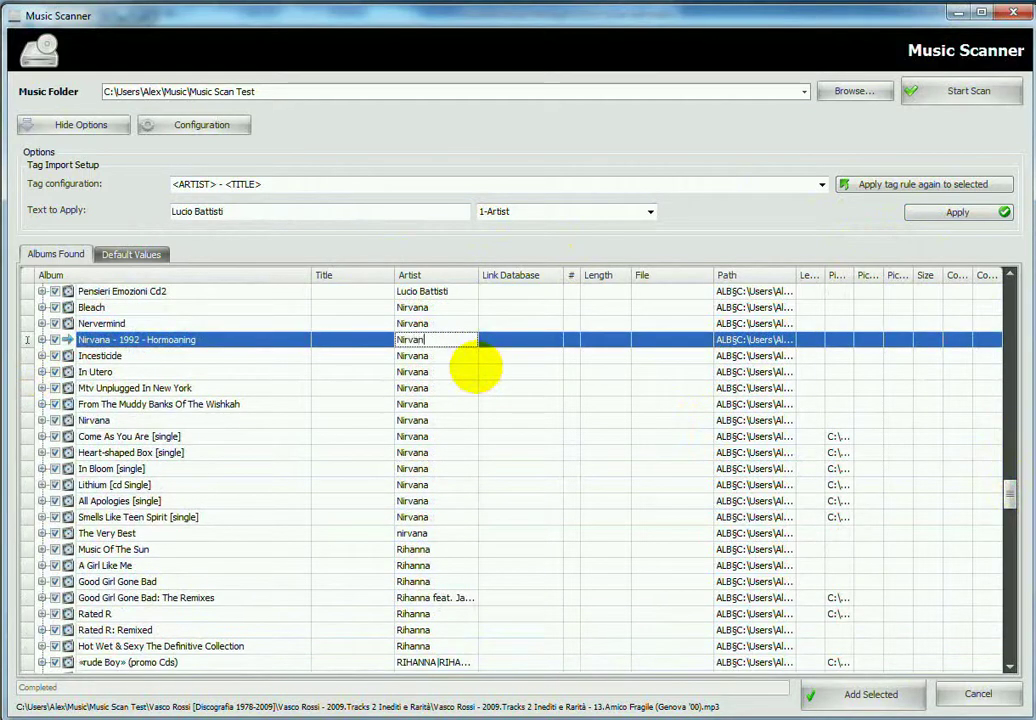
pyautogui.click(872, 700)
pyautogui.moveTo(726, 418); pyautogui.dragTo(560, 380)
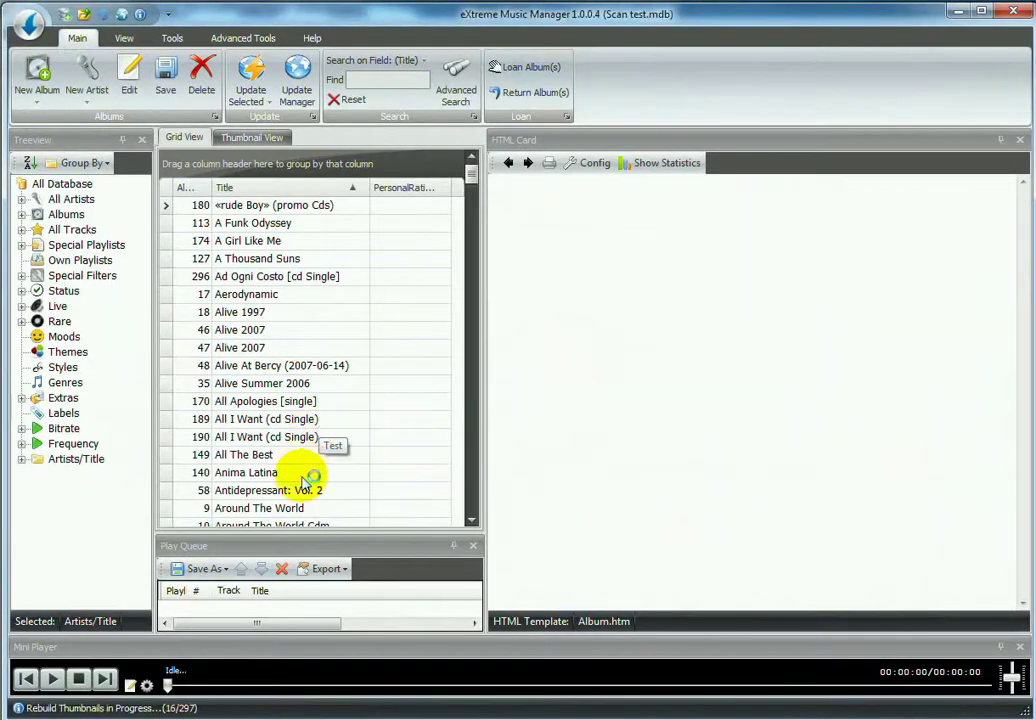
# - Check the collection statistics and view the album cards of Aerodynamic, Certifiable and Electroma
pyautogui.click(325, 419)
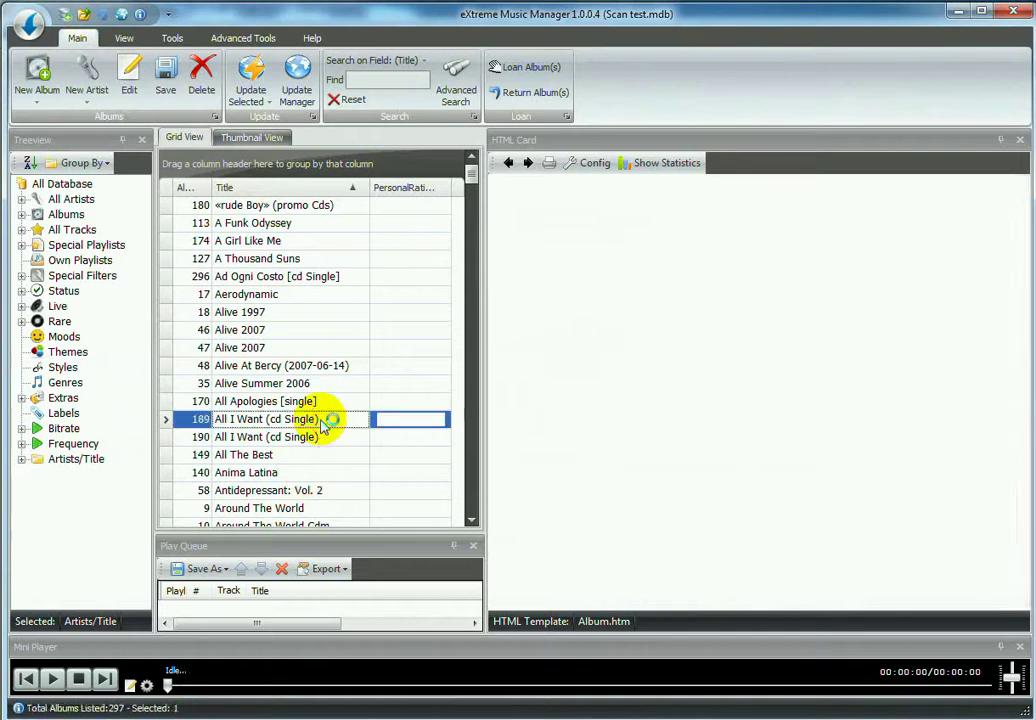
pyautogui.click(648, 166)
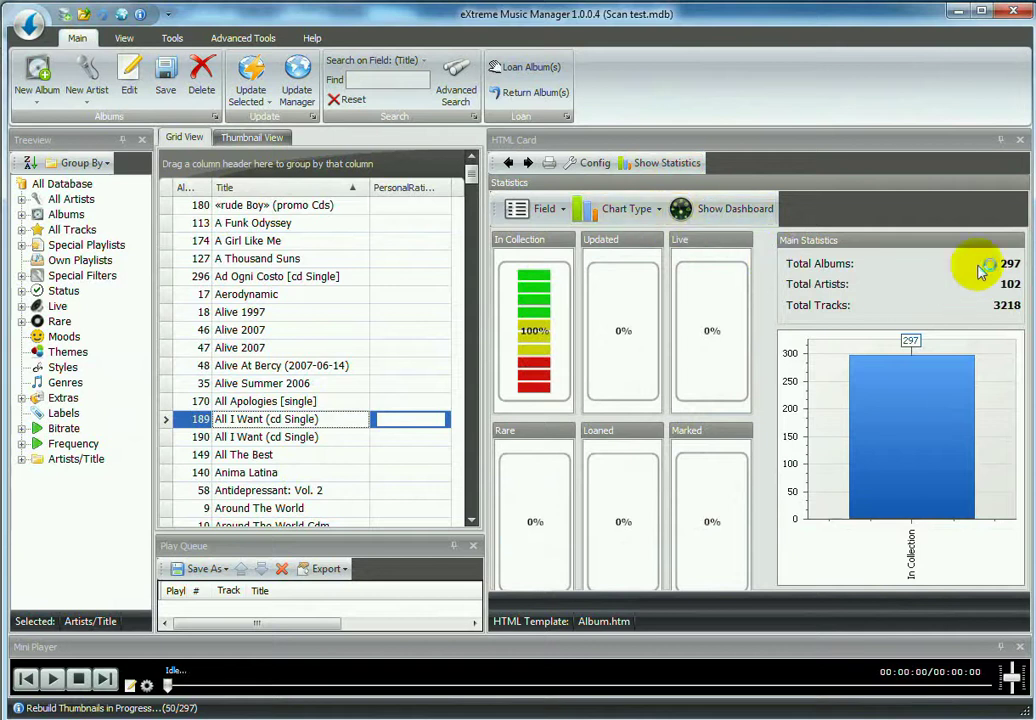
pyautogui.click(289, 298)
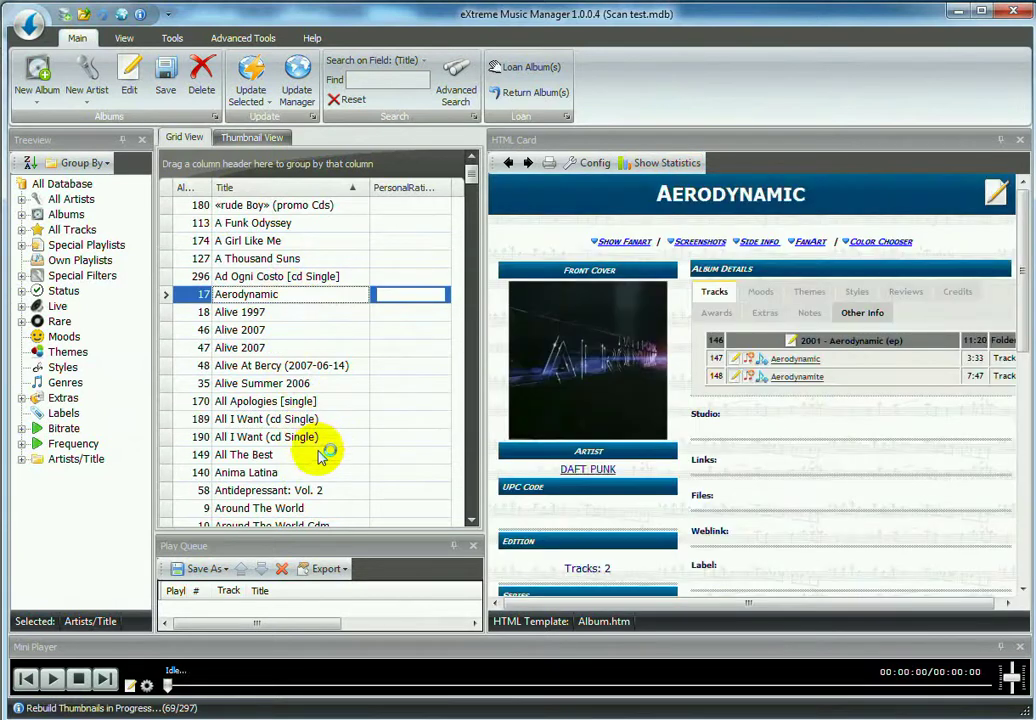
pyautogui.scroll(-8, 469, 190)
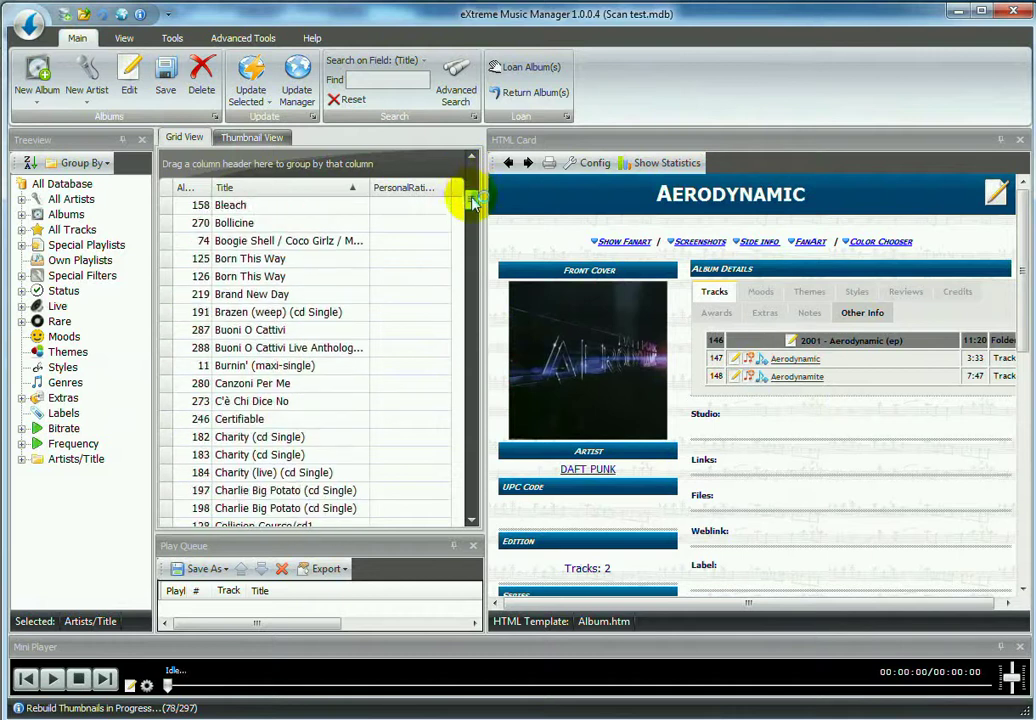
pyautogui.click(298, 366)
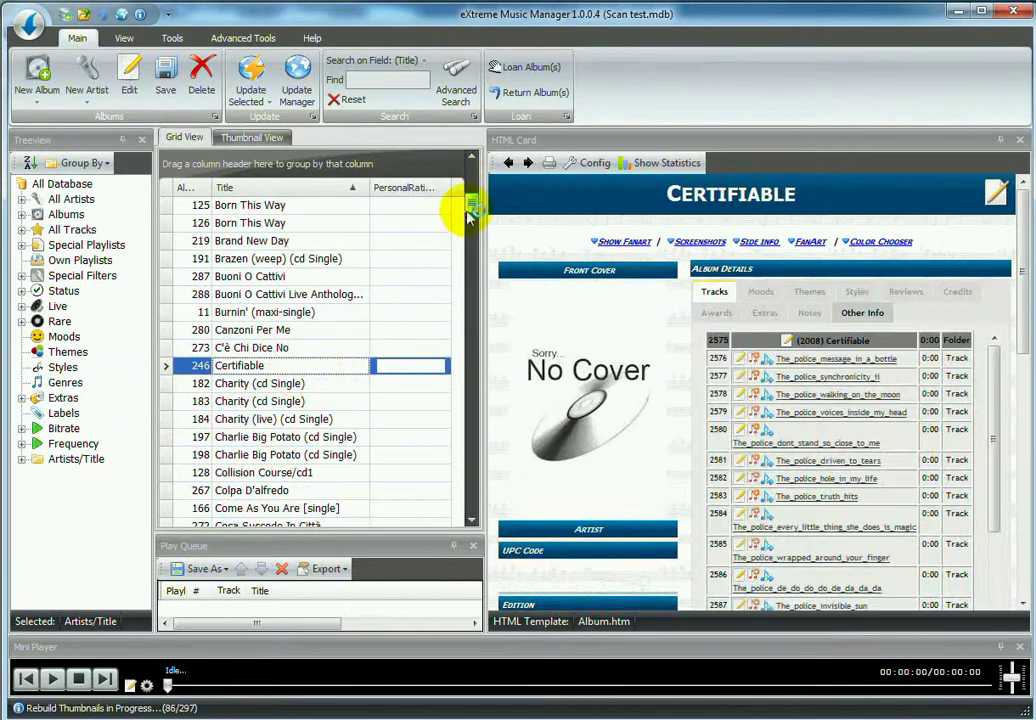
pyautogui.moveTo(470, 207); pyautogui.dragTo(474, 247)
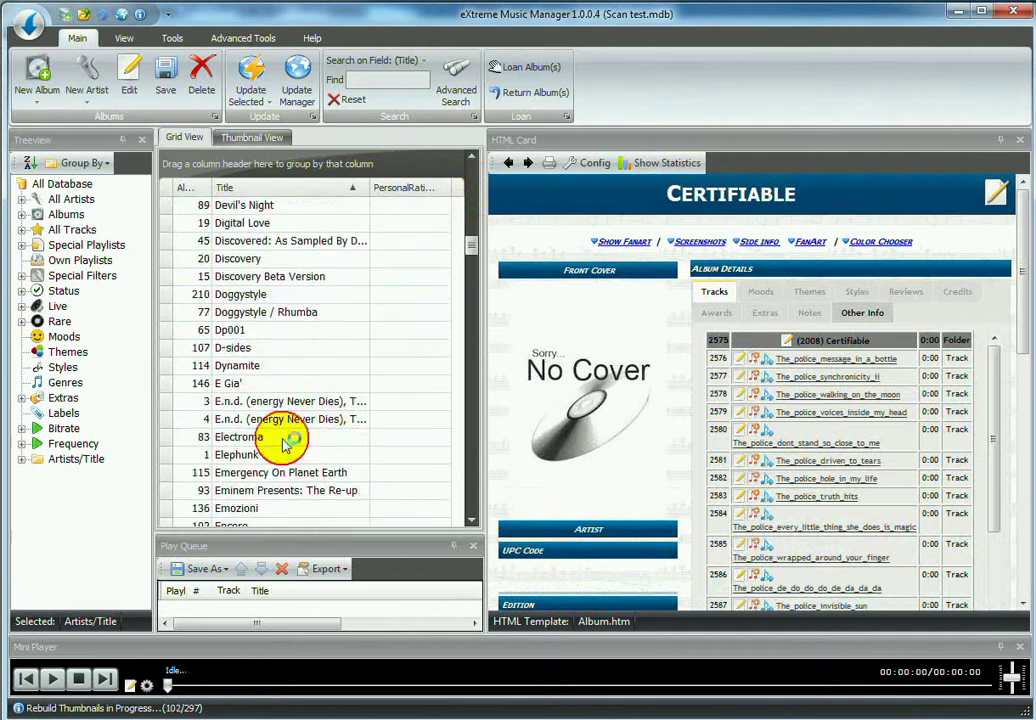
pyautogui.click(285, 440)
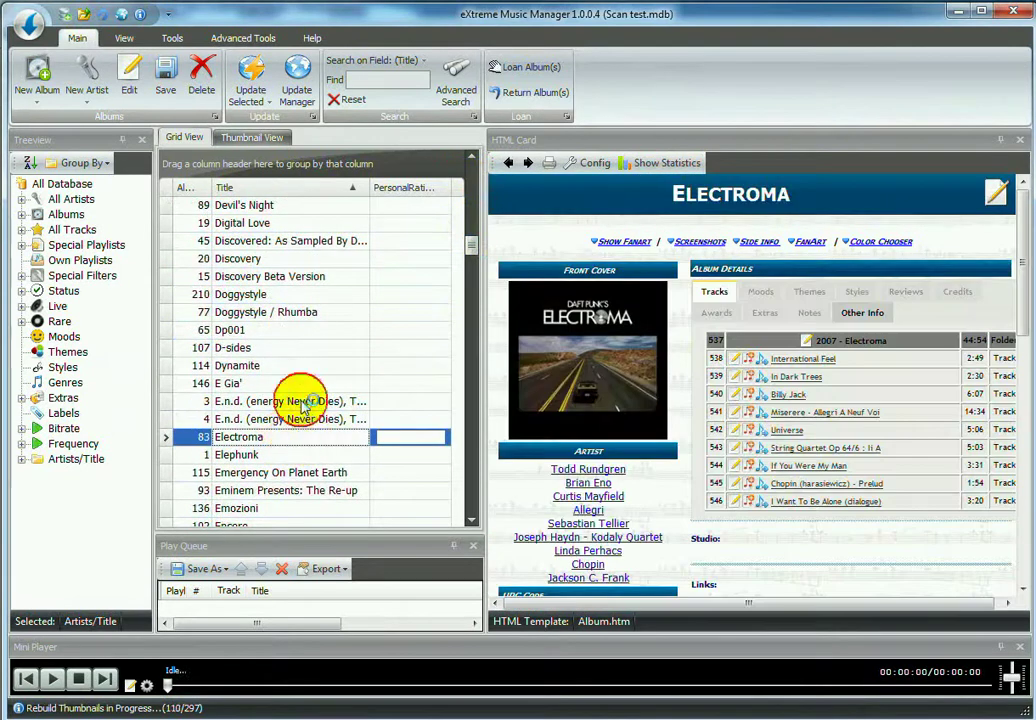
# - Compare the two E.n.d. (energy Never Dies), The album entries and widen the grid's Title column to show full titles
pyautogui.click(301, 406)
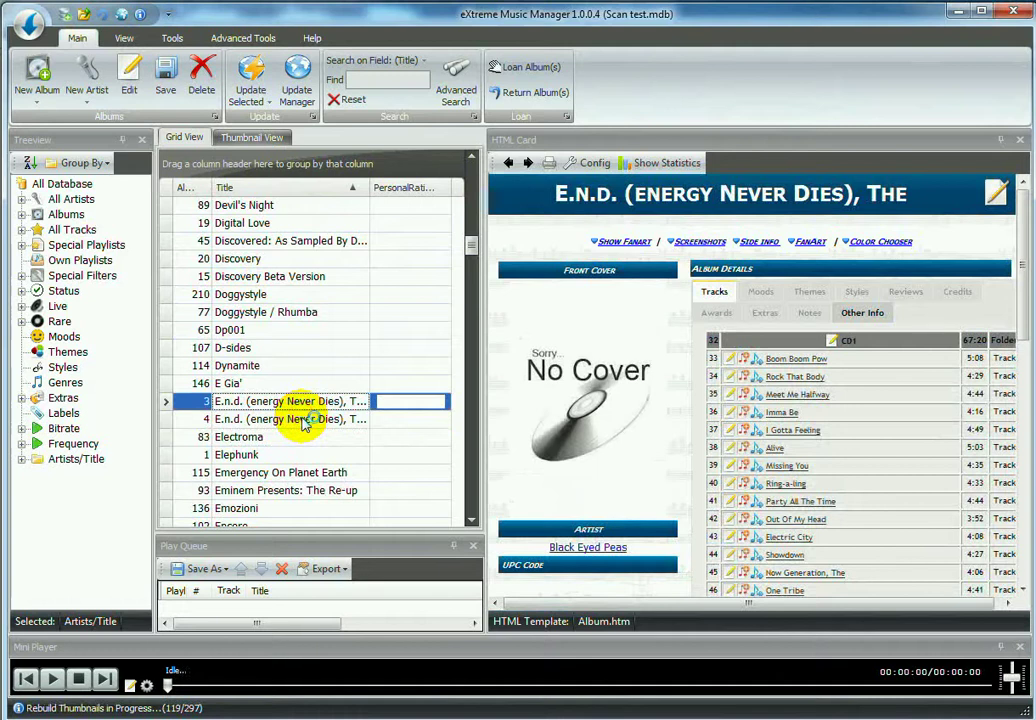
pyautogui.click(305, 420)
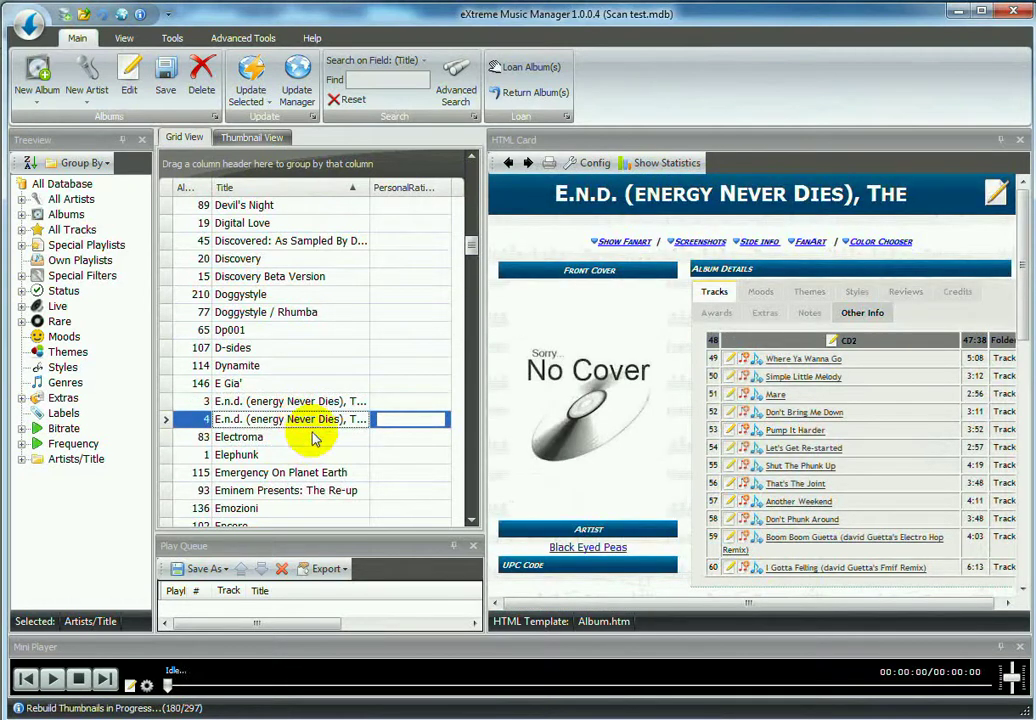
pyautogui.moveTo(371, 188); pyautogui.dragTo(428, 197)
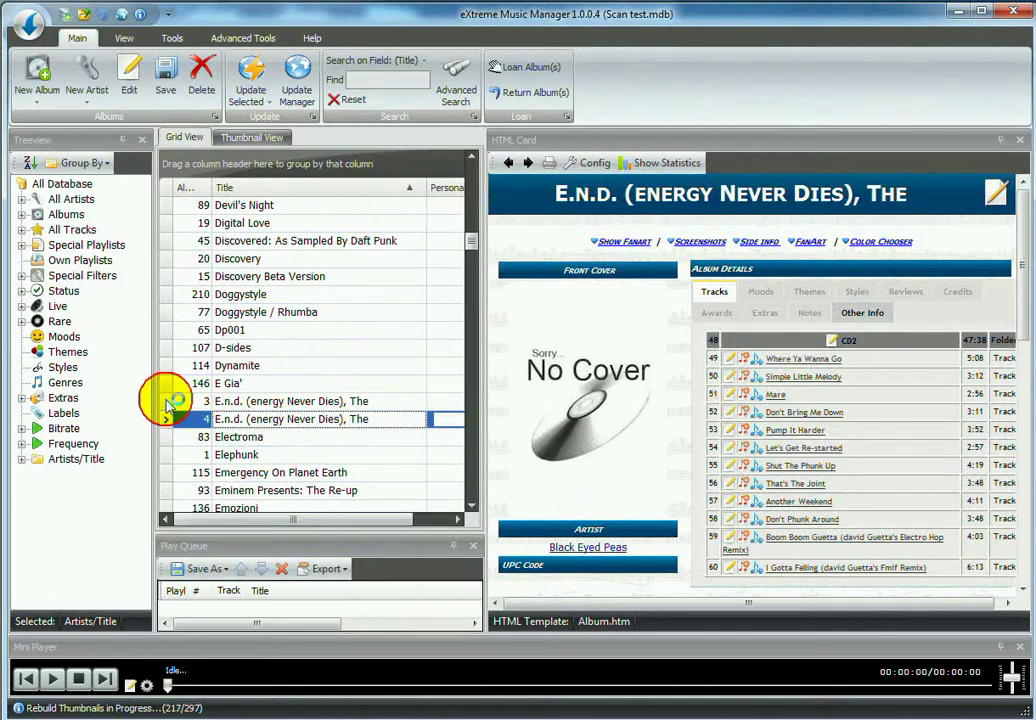
# - Merge the two E.n.d. (energy Never Dies), The albums, IDs 3 and 4, into a single album
pyautogui.click(168, 401)
pyautogui.press('Down')
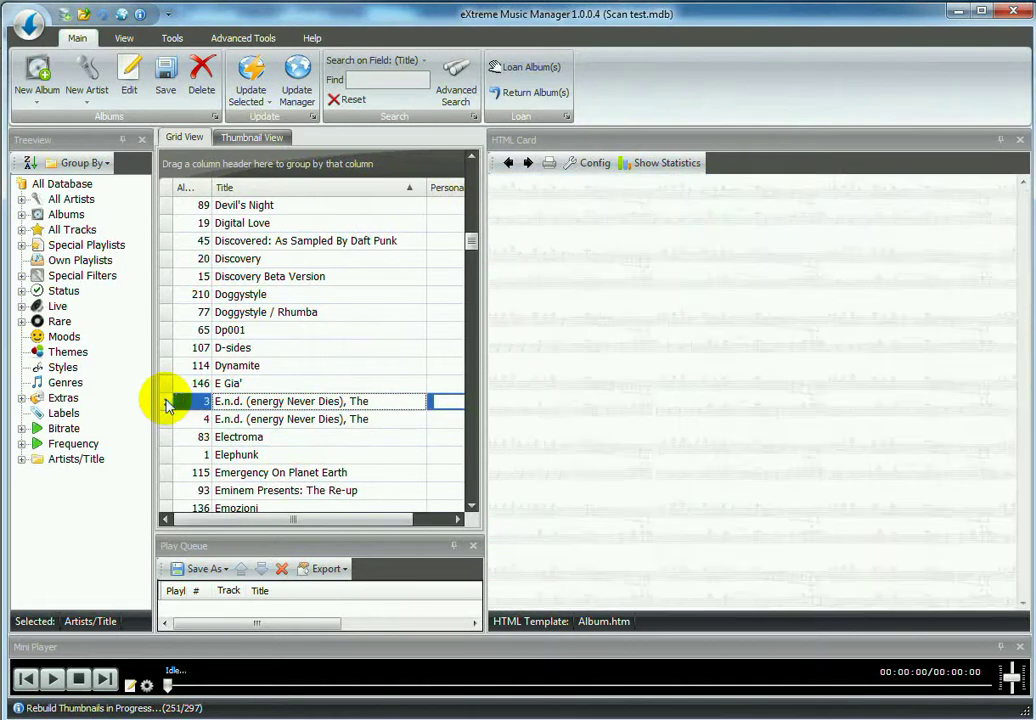
pyautogui.click(258, 406)
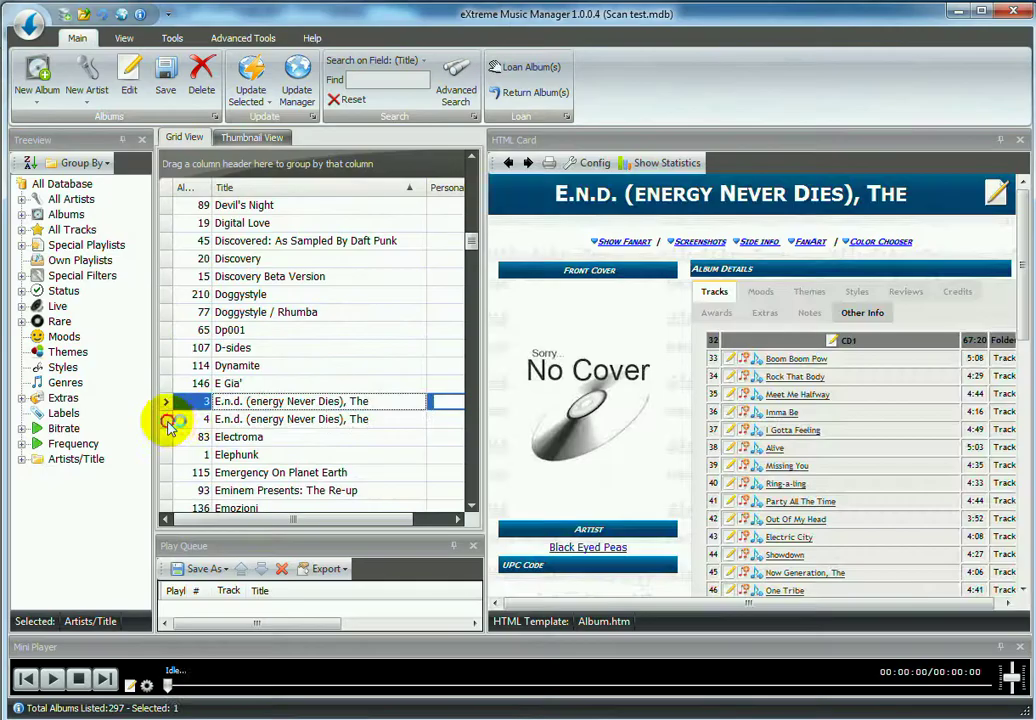
pyautogui.keyDown('ctrl'); pyautogui.click(200, 419); pyautogui.keyUp('ctrl')
pyautogui.rightClick(248, 421)
pyautogui.moveTo(460, 465)
pyautogui.click(548, 477)
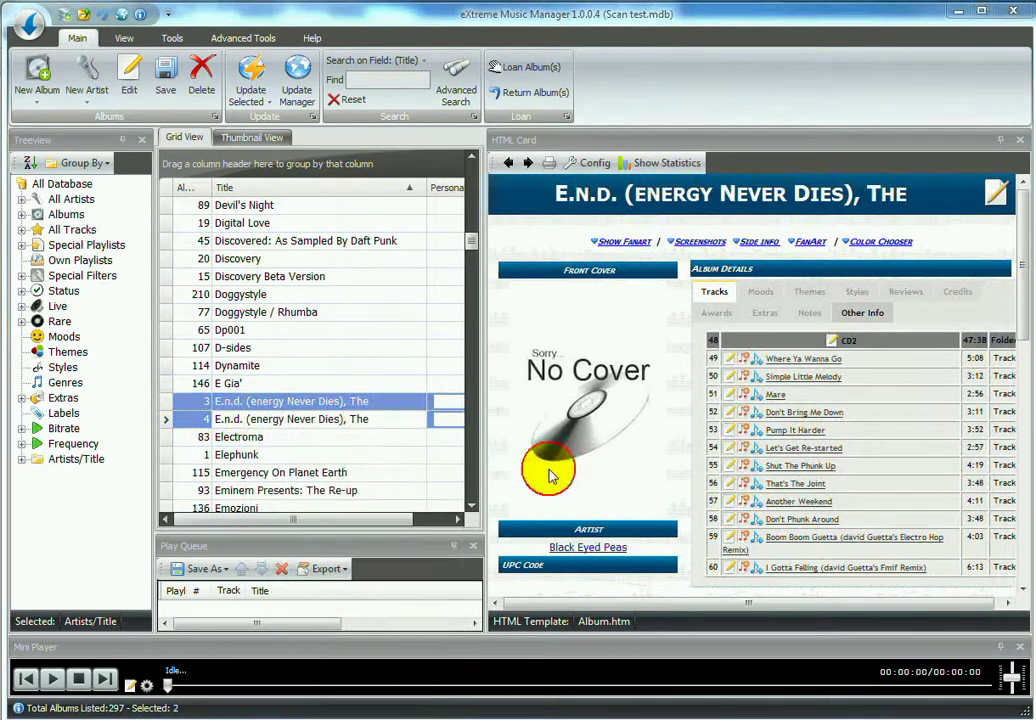
pyautogui.click(730, 507)
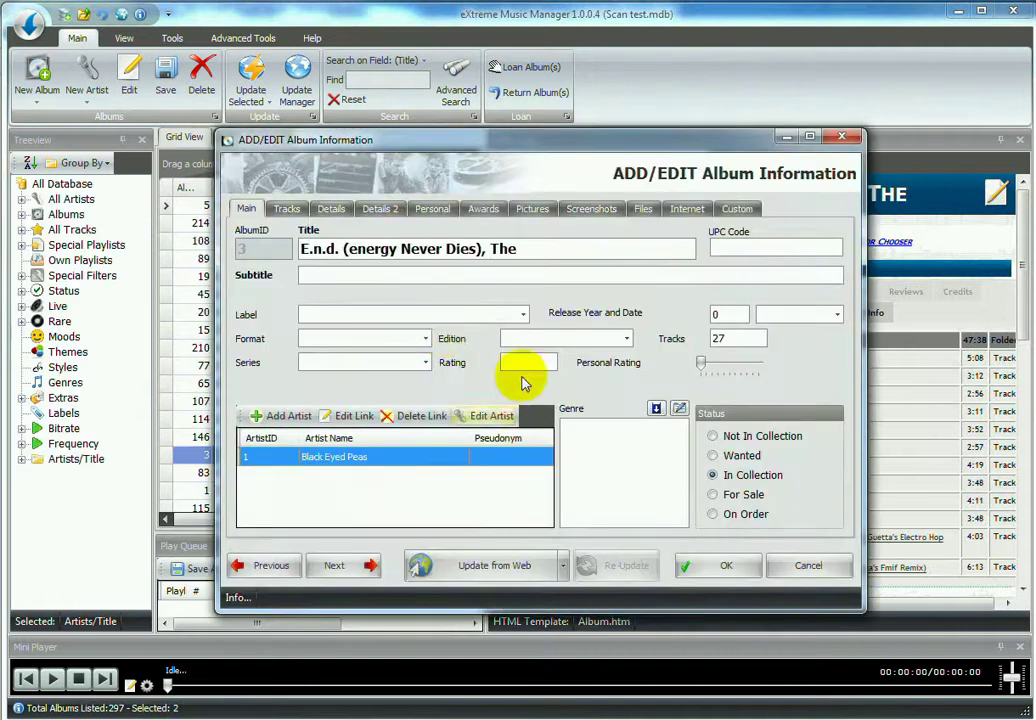
# - Review the merged E.n.d. album's track list through both discs and save the album
pyautogui.click(288, 209)
pyautogui.moveTo(847, 295); pyautogui.dragTo(844, 432)
pyautogui.click(735, 566)
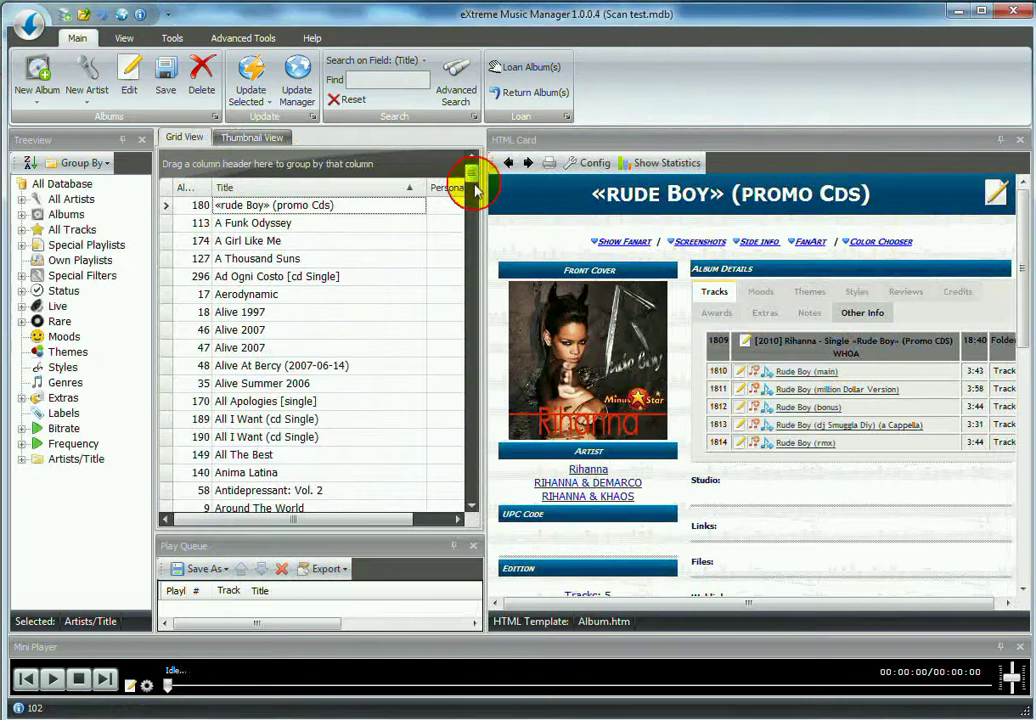
# - Merge The Platinum Collection Cd1, Cd2 and Cd3 into a single album
pyautogui.scroll(-5, 477, 195)
pyautogui.moveTo(473, 196); pyautogui.dragTo(468, 445)
pyautogui.click(299, 314)
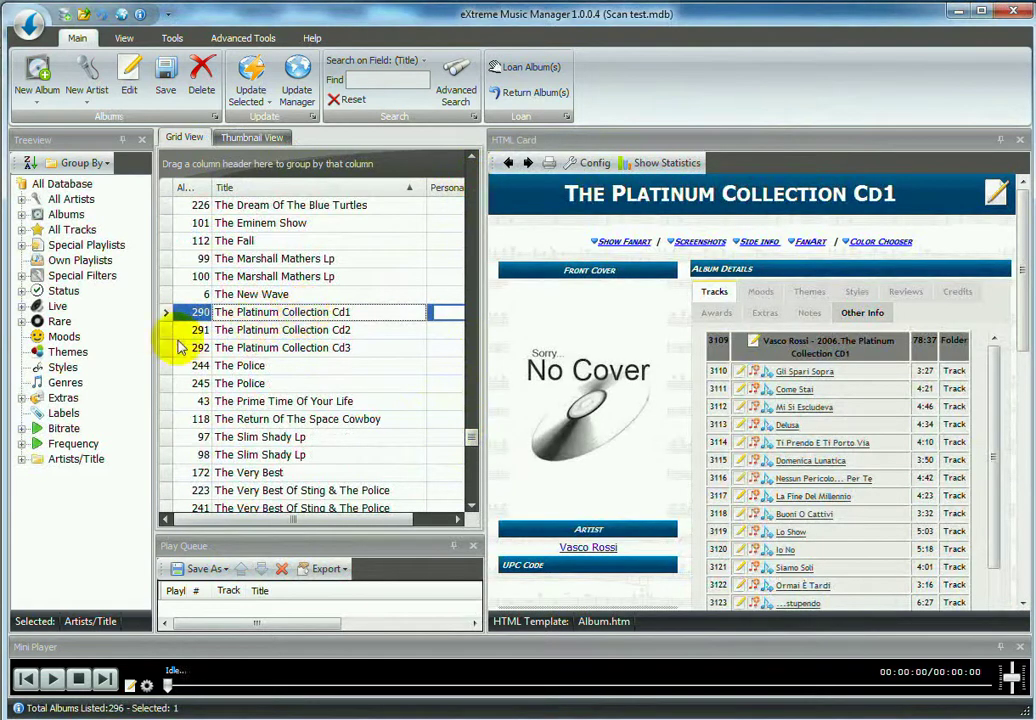
pyautogui.keyDown('shift'); pyautogui.click(166, 332); pyautogui.keyUp('shift')
pyautogui.keyDown('shift'); pyautogui.click(166, 348); pyautogui.keyUp('shift')
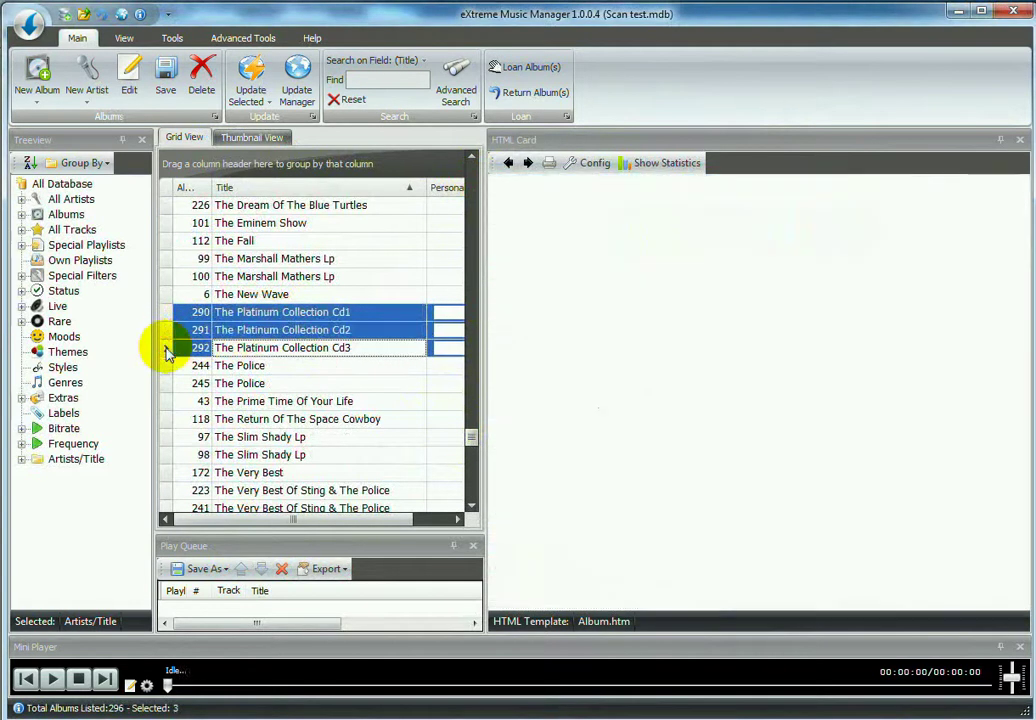
pyautogui.rightClick(197, 350)
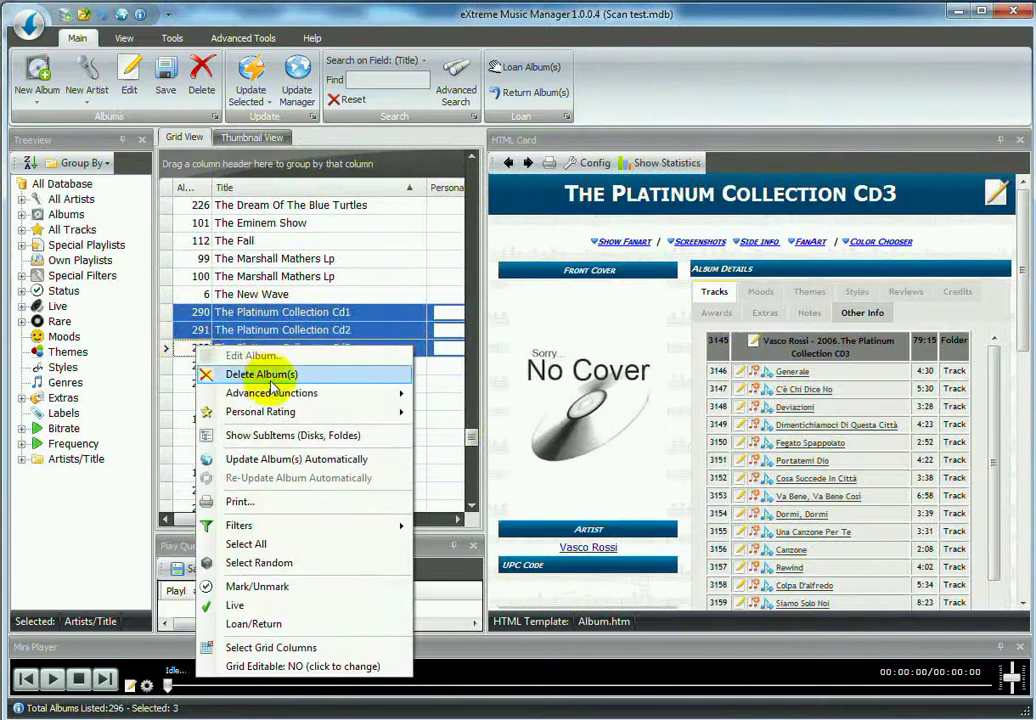
pyautogui.moveTo(273, 395)
pyautogui.click(478, 398)
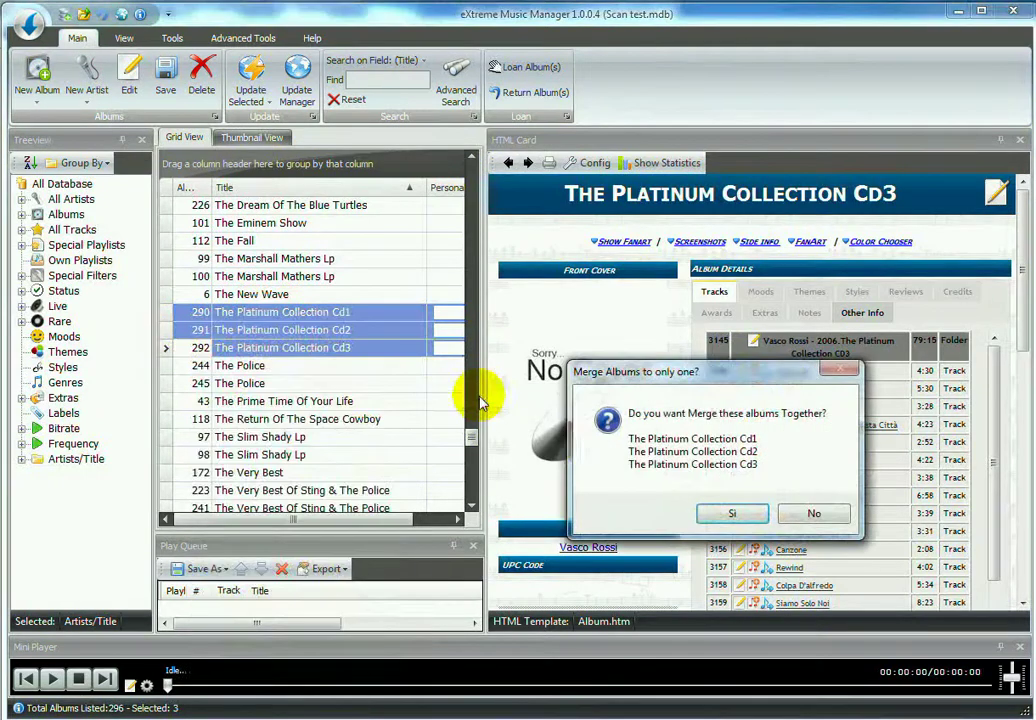
pyautogui.click(728, 513)
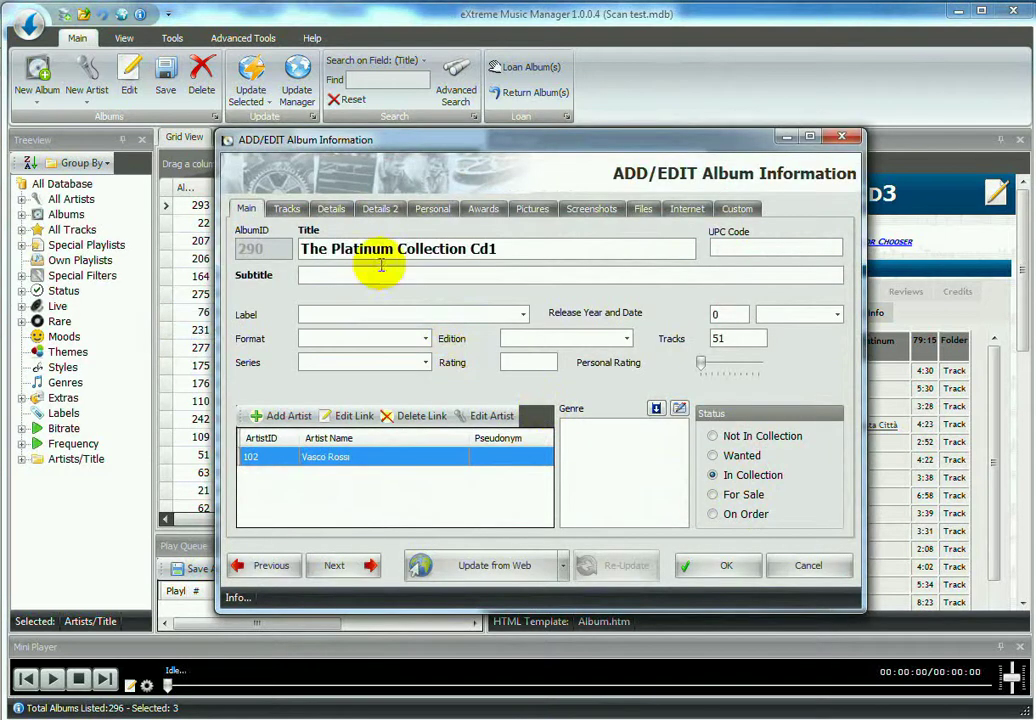
# - Rename the merged album as The Platinum Collection, review its track list and save it
pyautogui.click(535, 243)
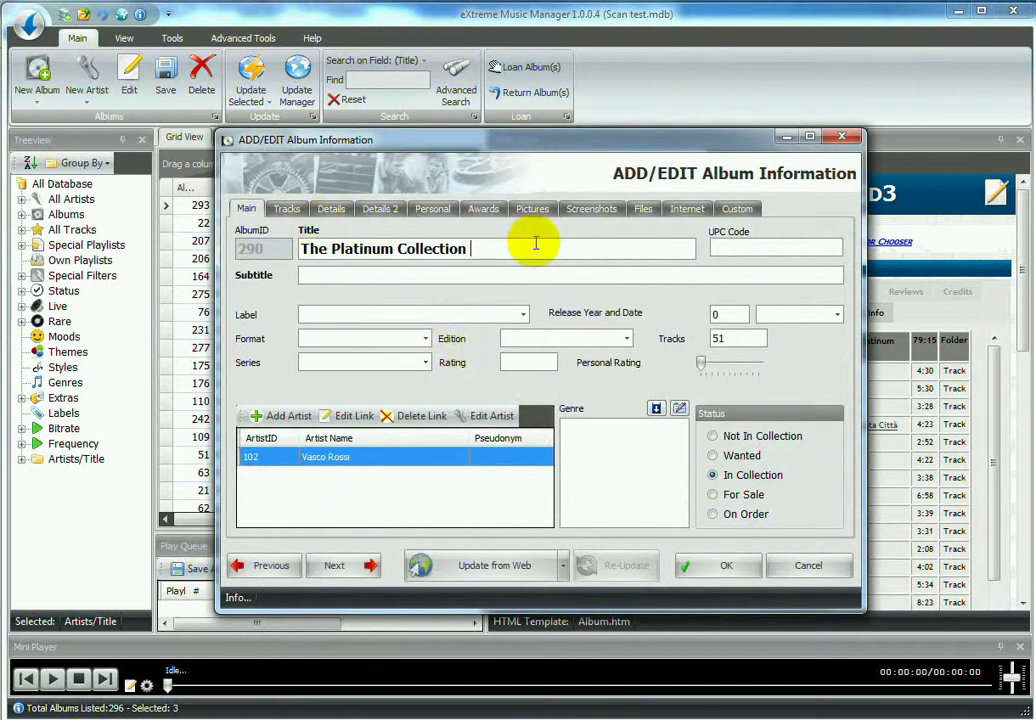
pyautogui.press('BackSpace')
pyautogui.press('BackSpace')
pyautogui.click(287, 208)
pyautogui.moveTo(840, 288)
pyautogui.mouseDown()
pyautogui.moveTo(843, 477)
pyautogui.moveTo(826, 278)
pyautogui.mouseUp()
pyautogui.click(726, 566)
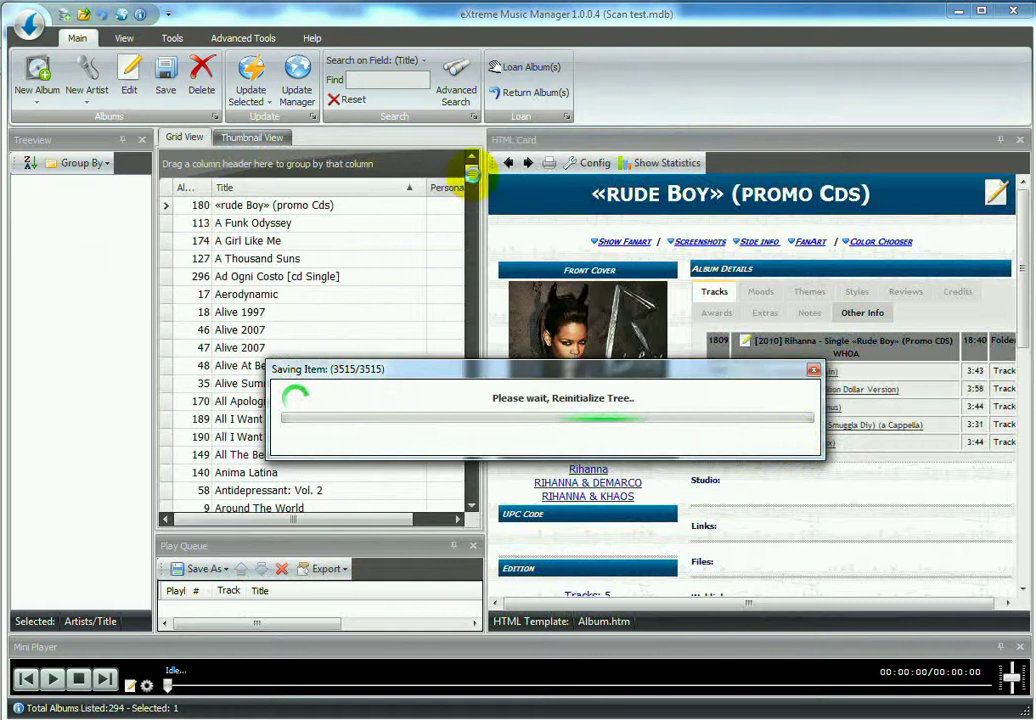
# - Find Post Orgasmic Chill in the album grid and view its album card
pyautogui.moveTo(470, 178); pyautogui.dragTo(474, 370)
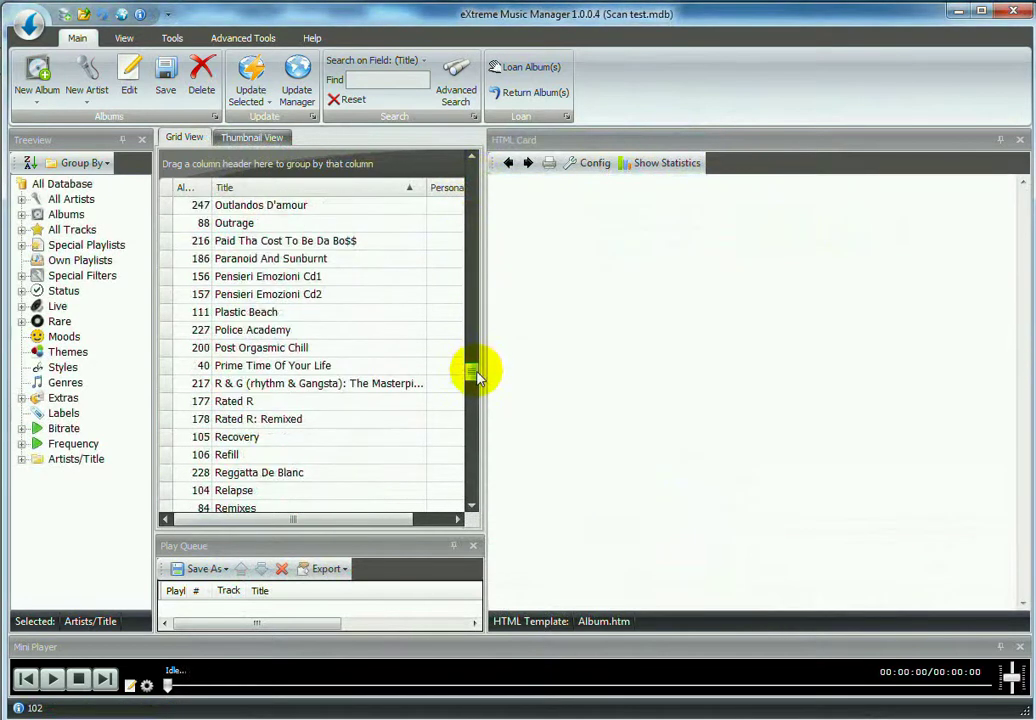
pyautogui.click(346, 347)
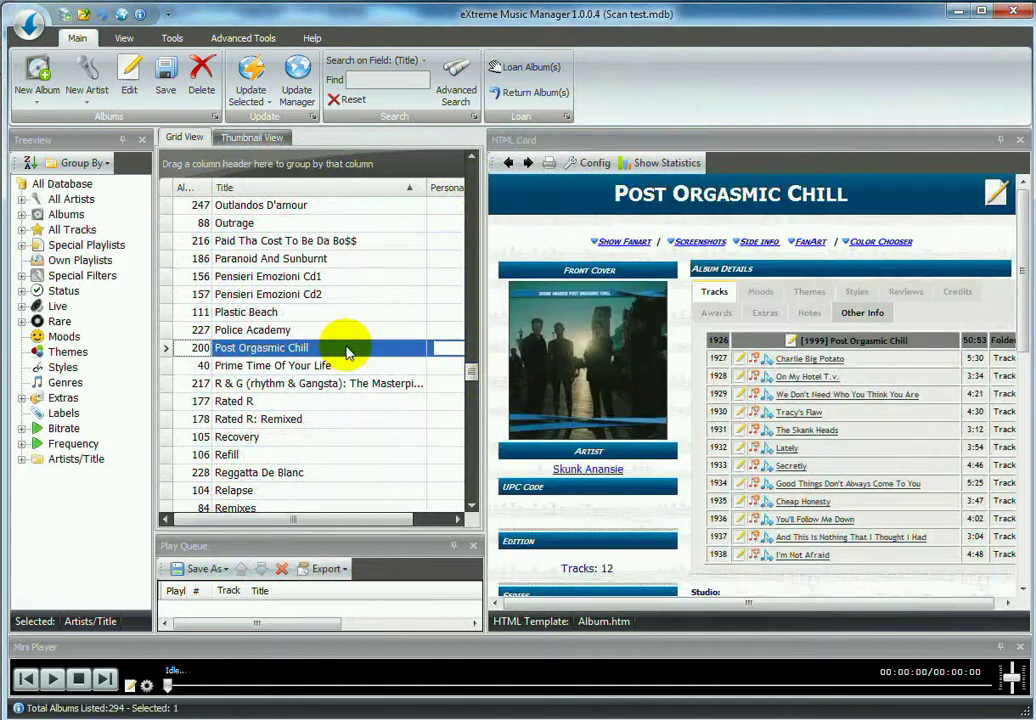